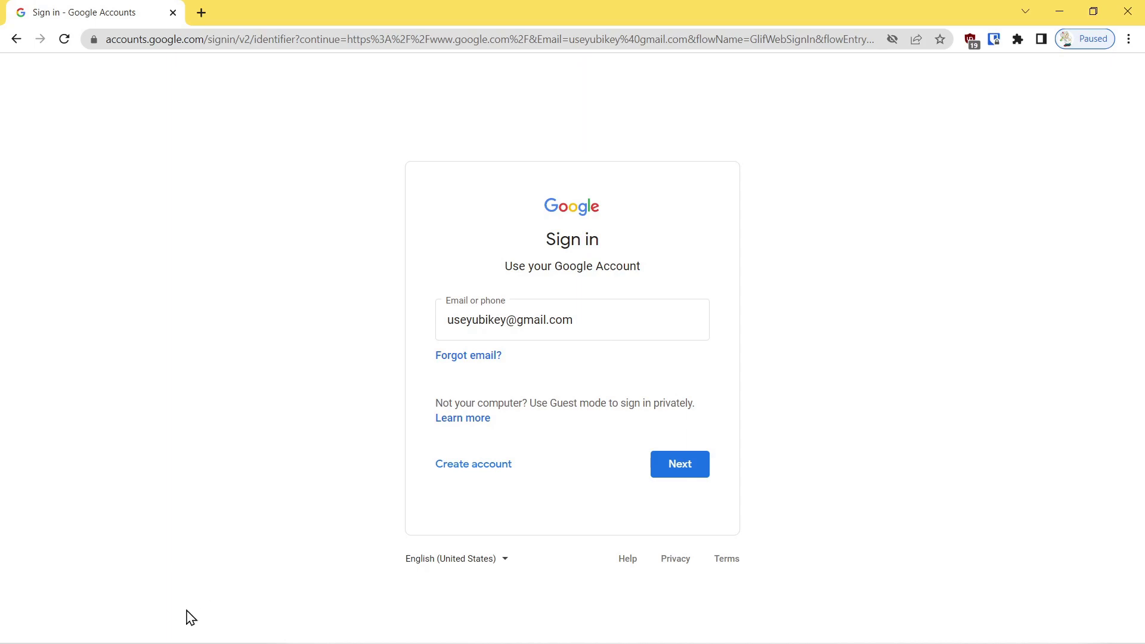
Sign in with the account email and password, passing the security-key 2-Step Verification check
click(695, 475)
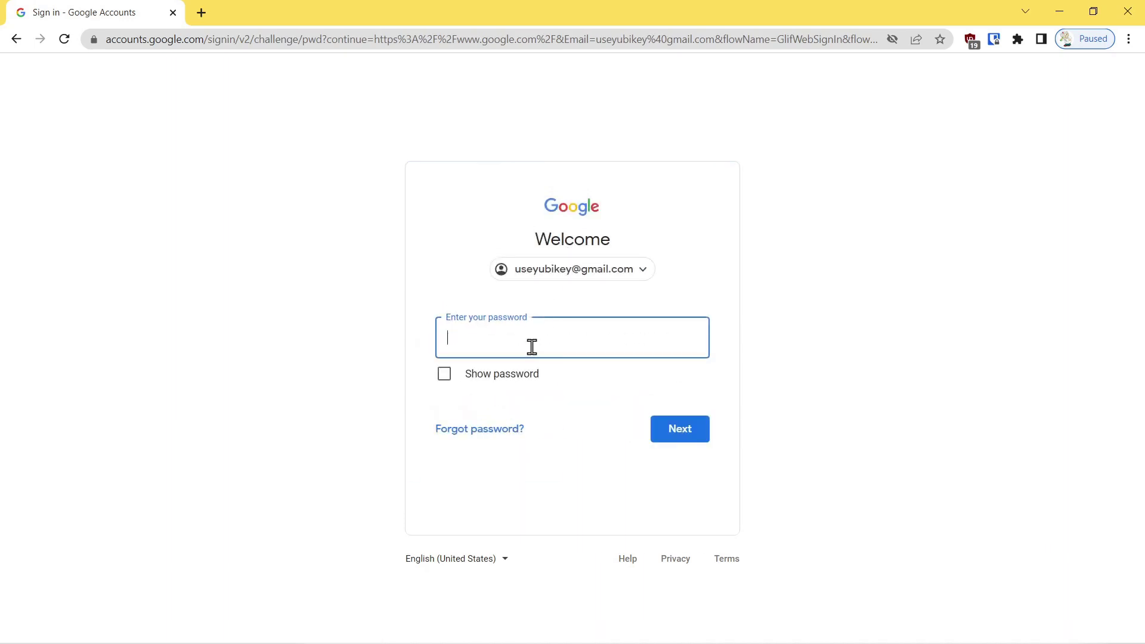
key(ctrl+v)
click(703, 432)
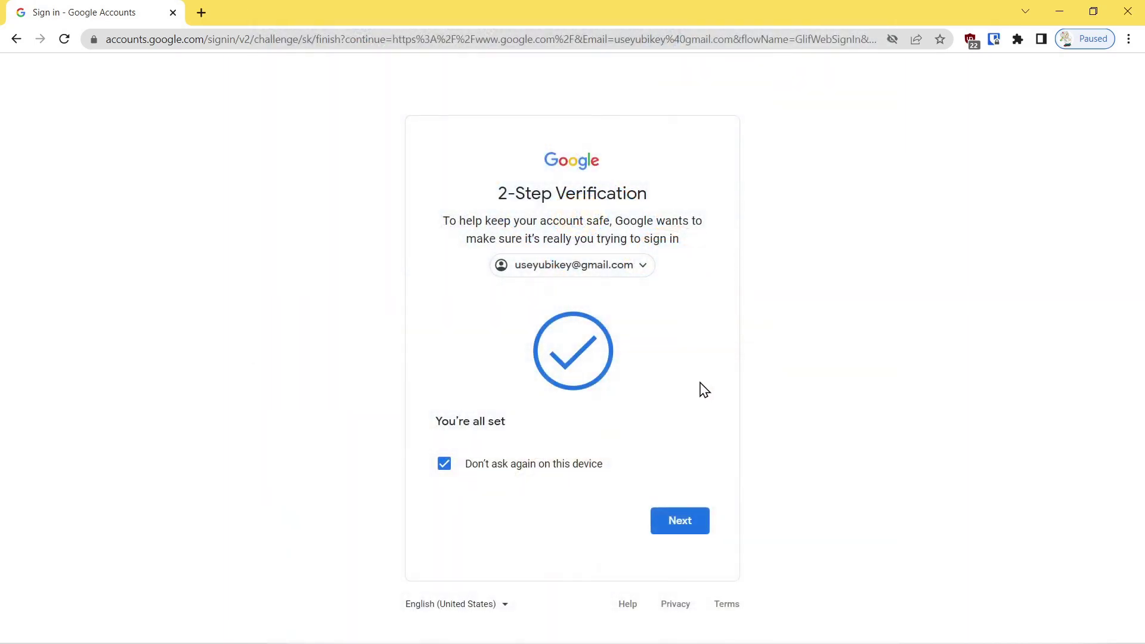
click(683, 522)
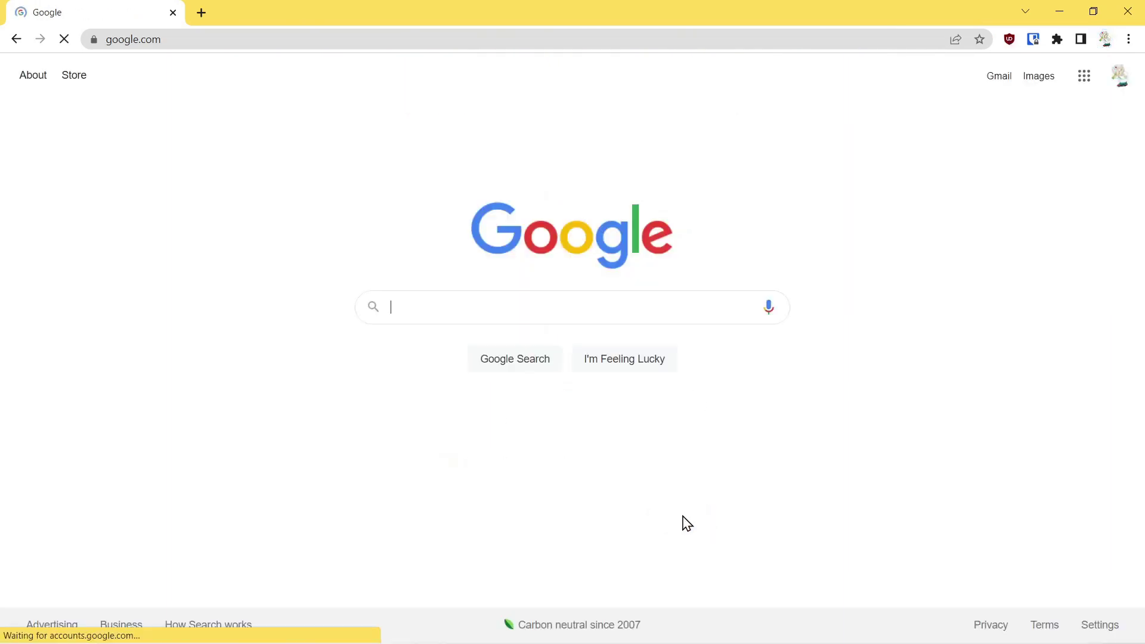
Dismiss the reminder and go from the account menu to the Google Account Security page
click(1002, 222)
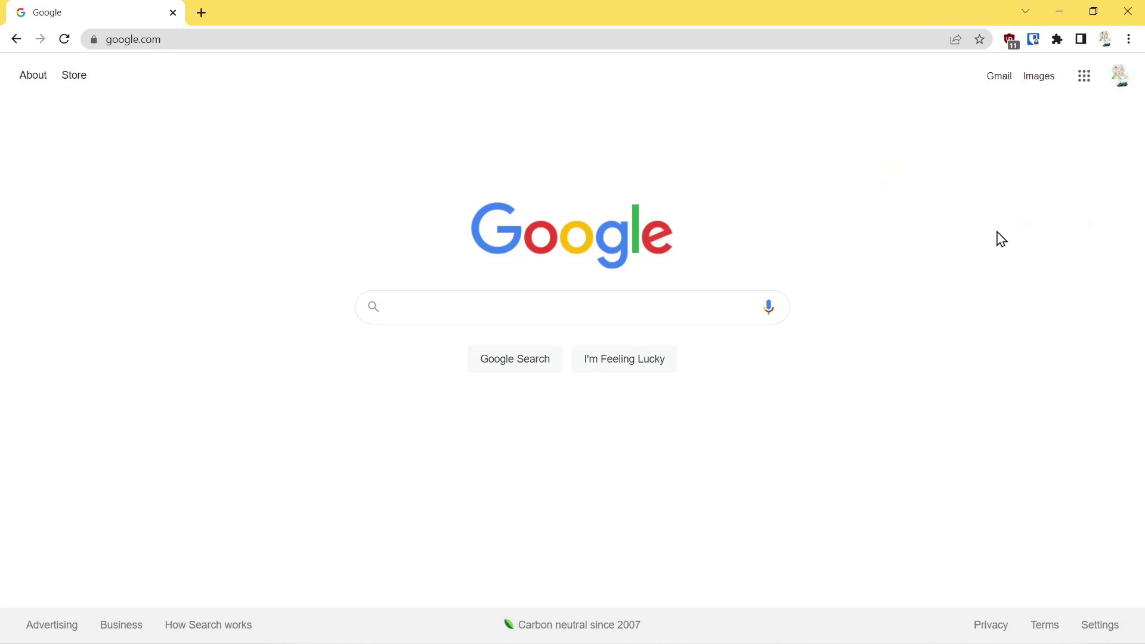
click(1124, 81)
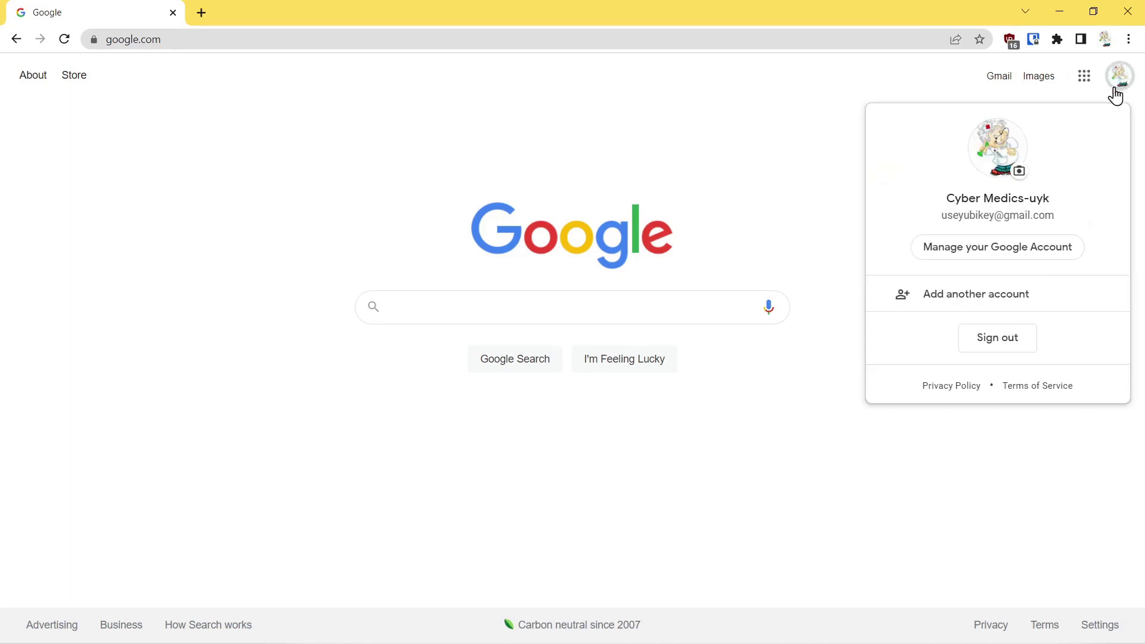
click(997, 253)
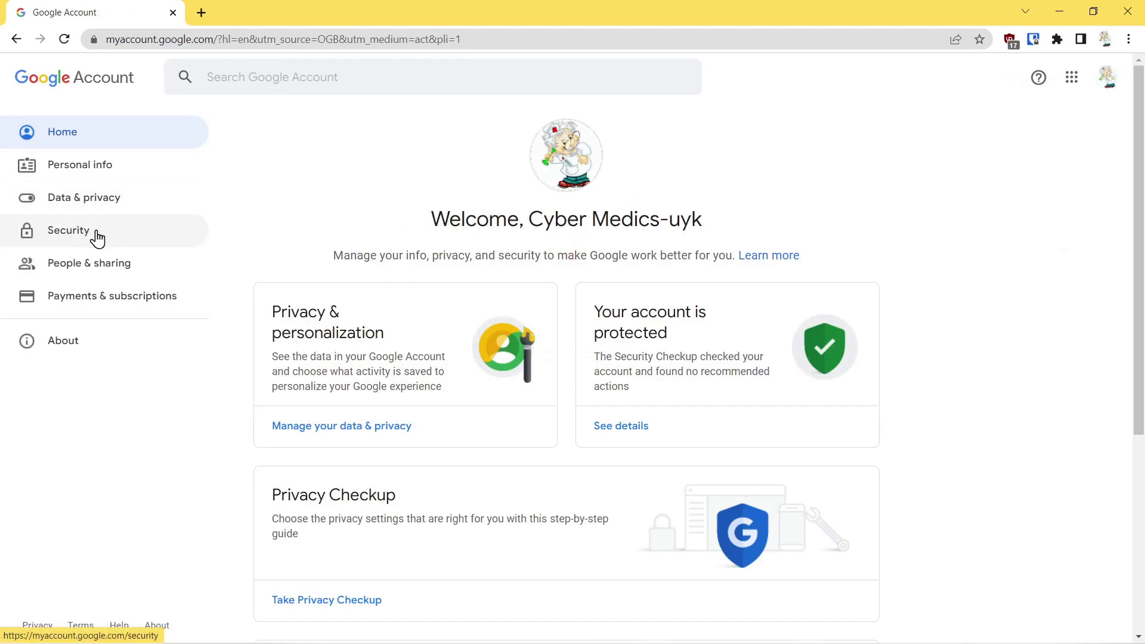
click(65, 244)
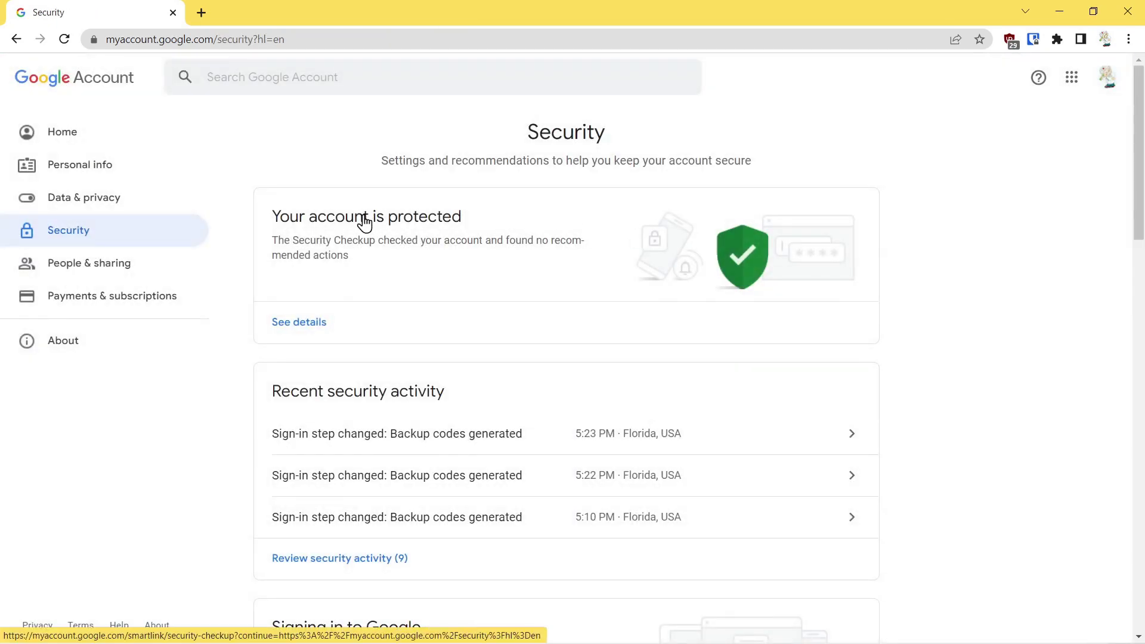
Scroll down the Security page and open the 2-Step Verification settings
scroll(365, 223, down, 3)
scroll(366, 223, down, 2)
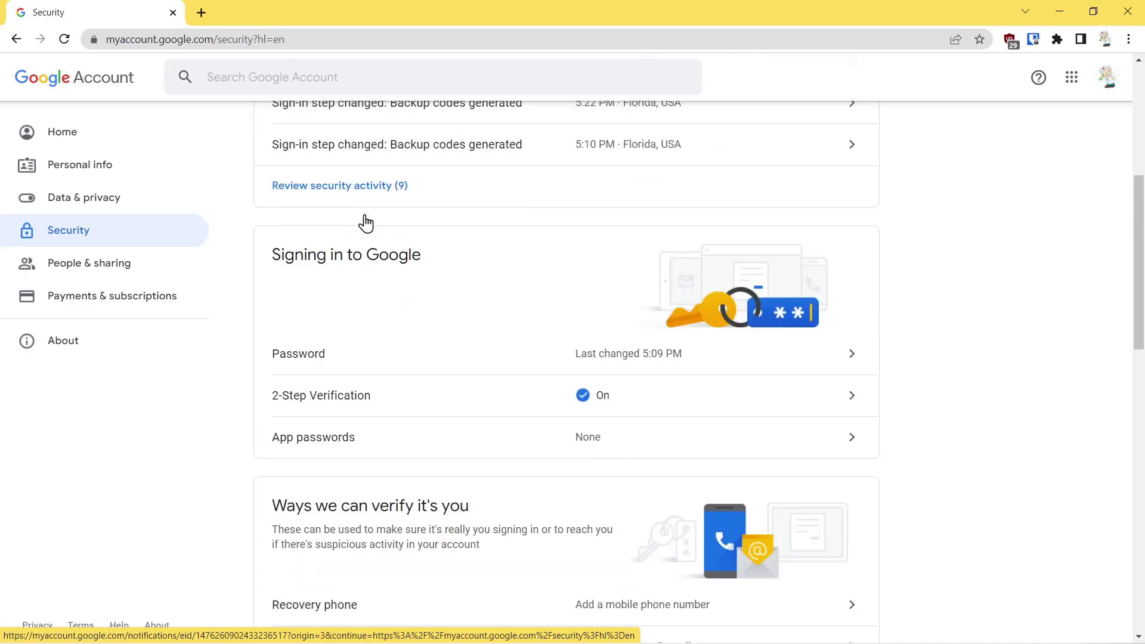
scroll(365, 223, down, 1)
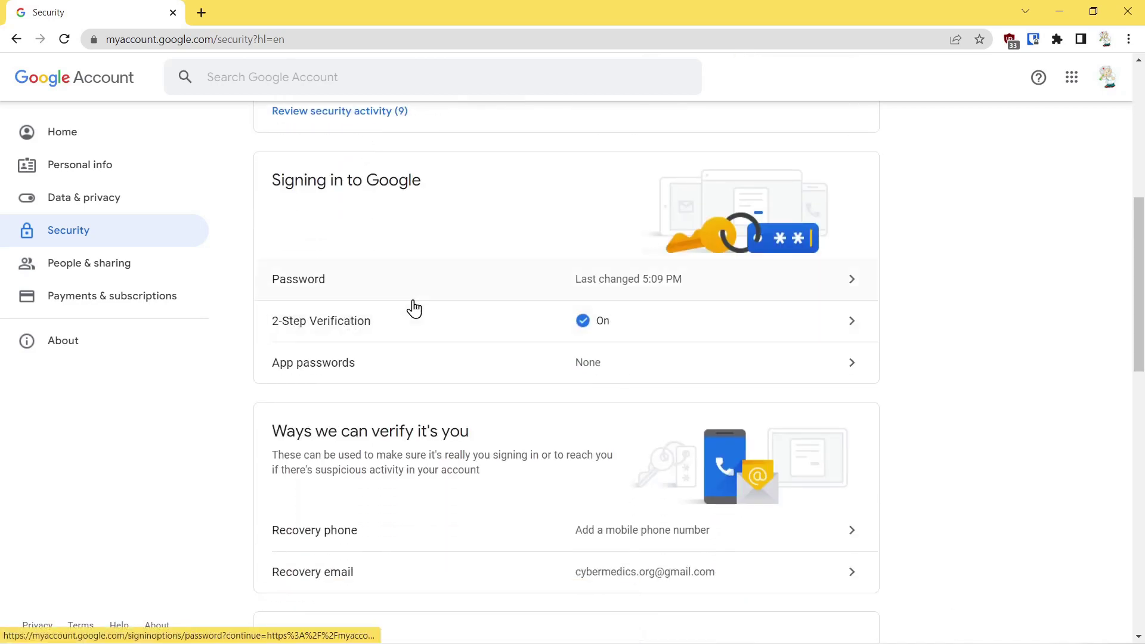
scroll(415, 308, down, 1)
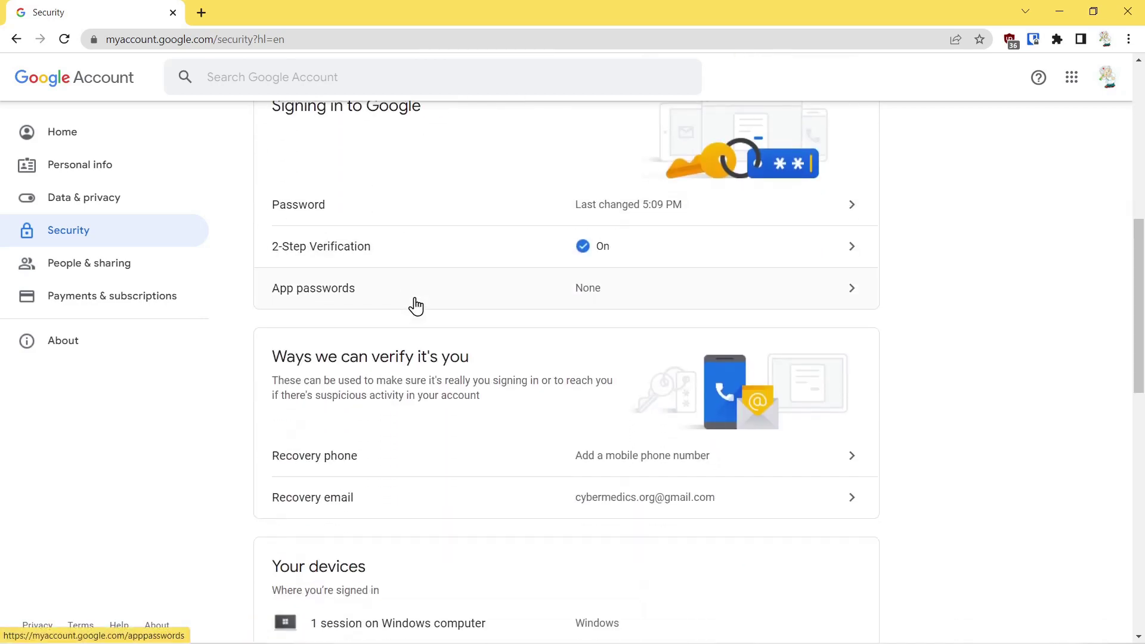
click(356, 255)
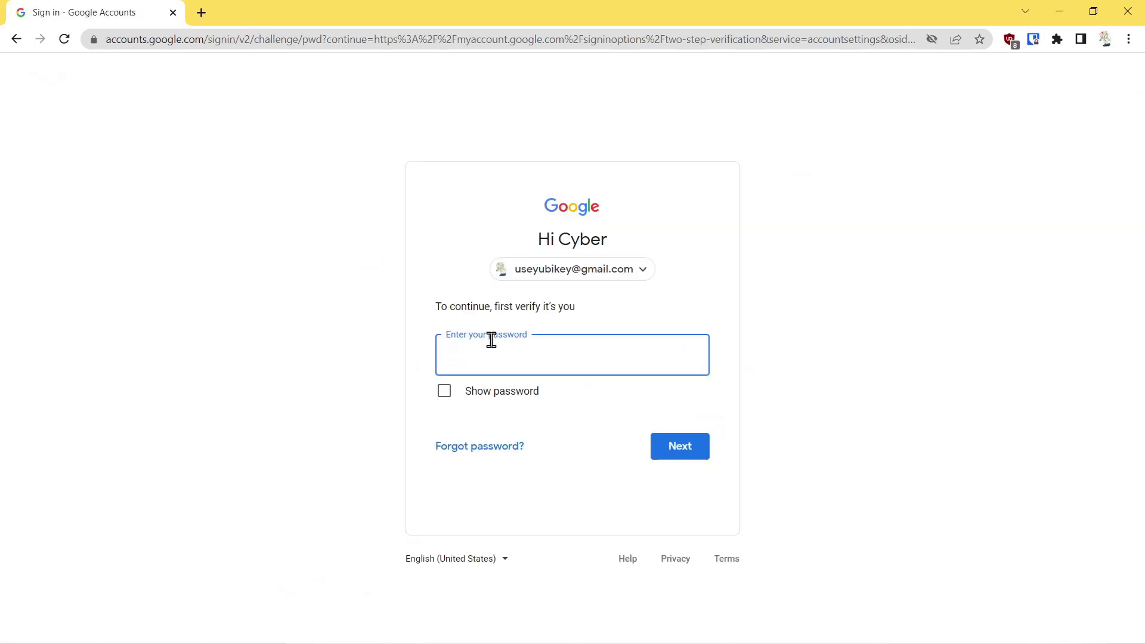
Re-enter the password, view the three registered security keys, and begin adding another key
key(ctrl+v)
click(667, 443)
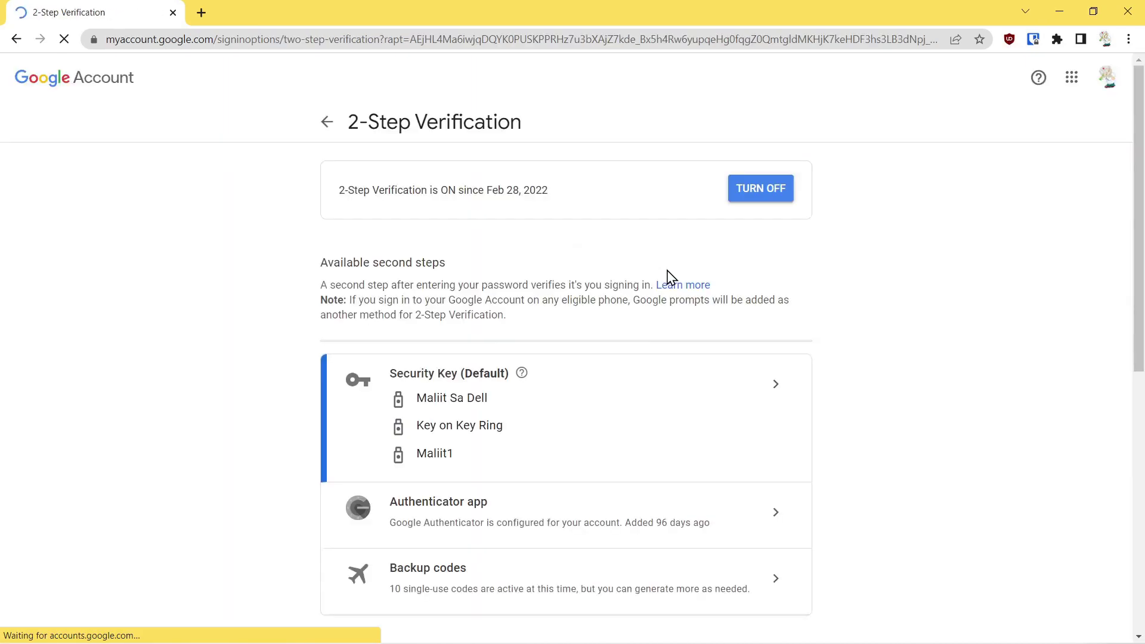
scroll(608, 284, down, 1)
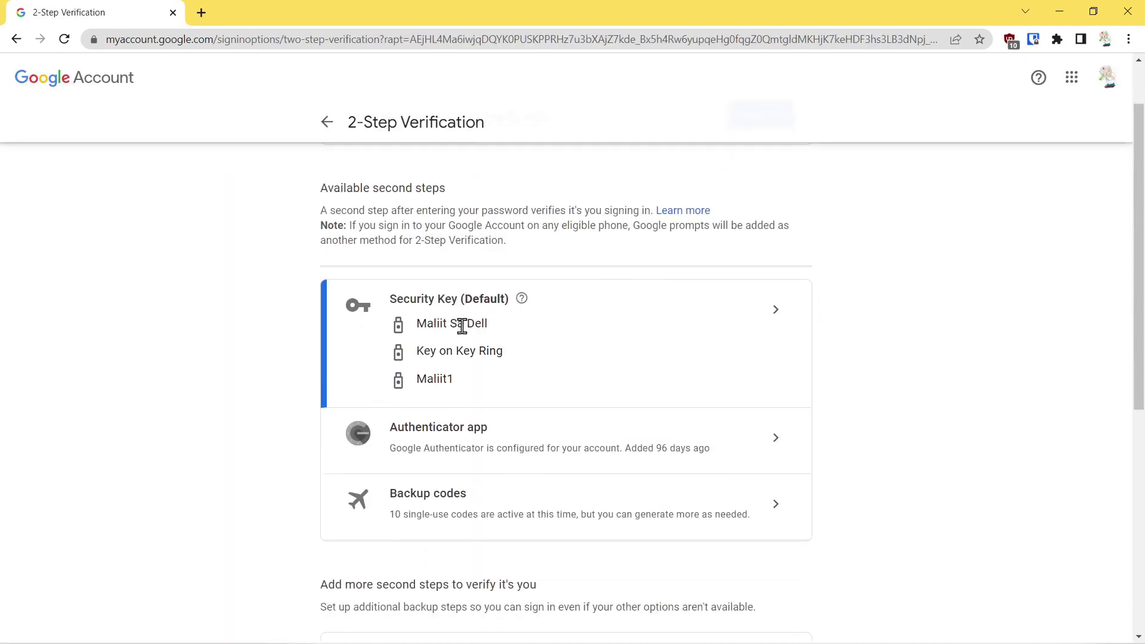
click(776, 322)
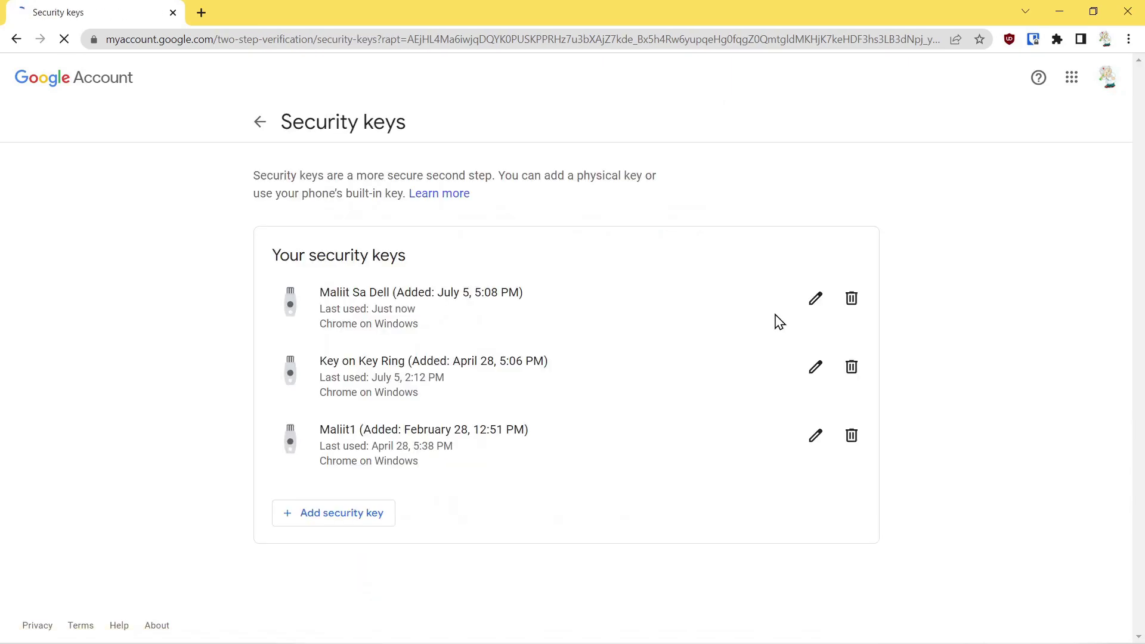
click(345, 516)
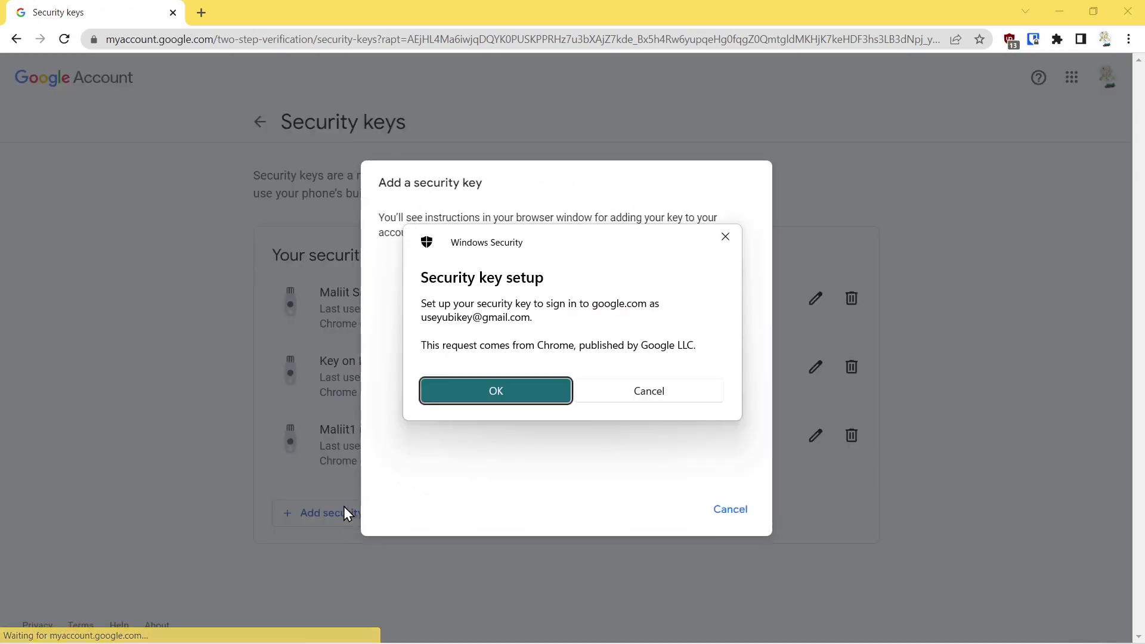
click(492, 397)
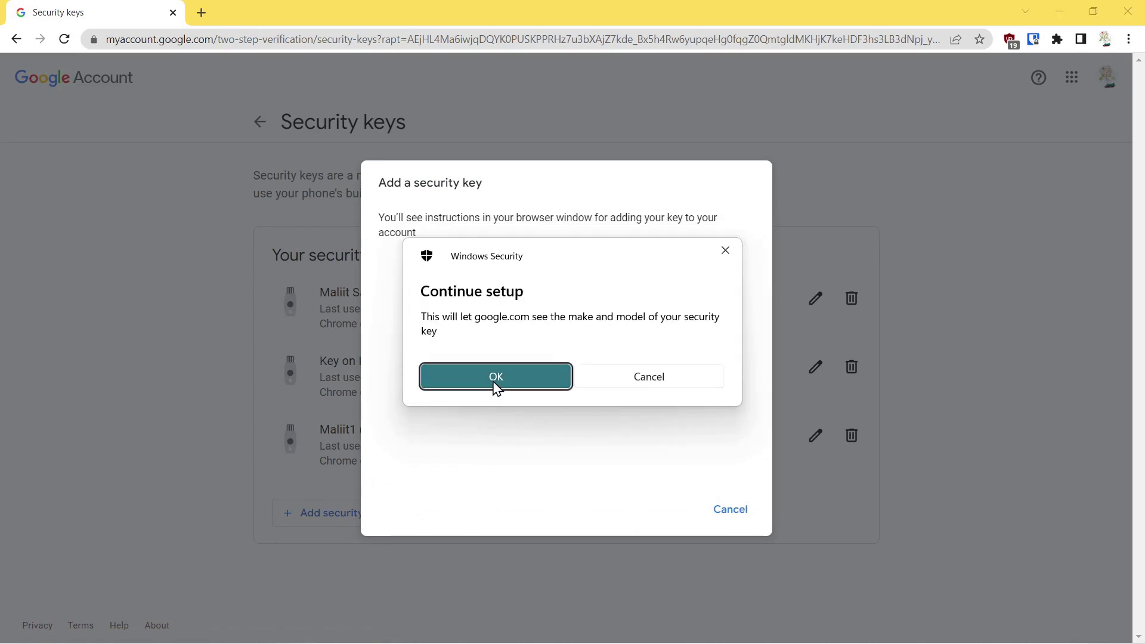
click(494, 387)
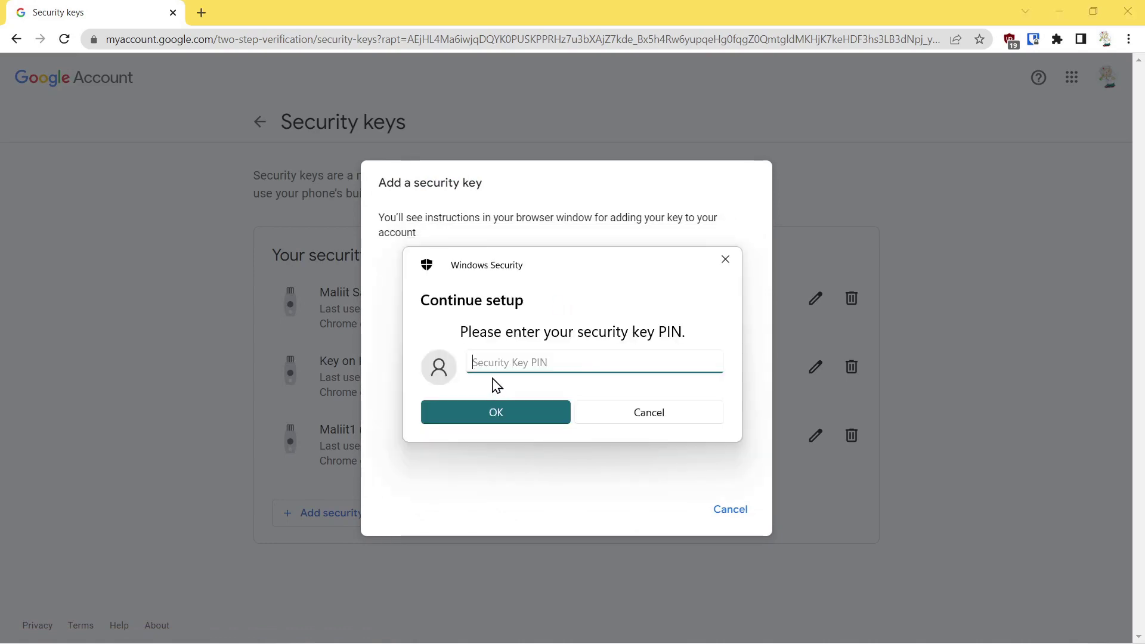
click(510, 355)
click(518, 419)
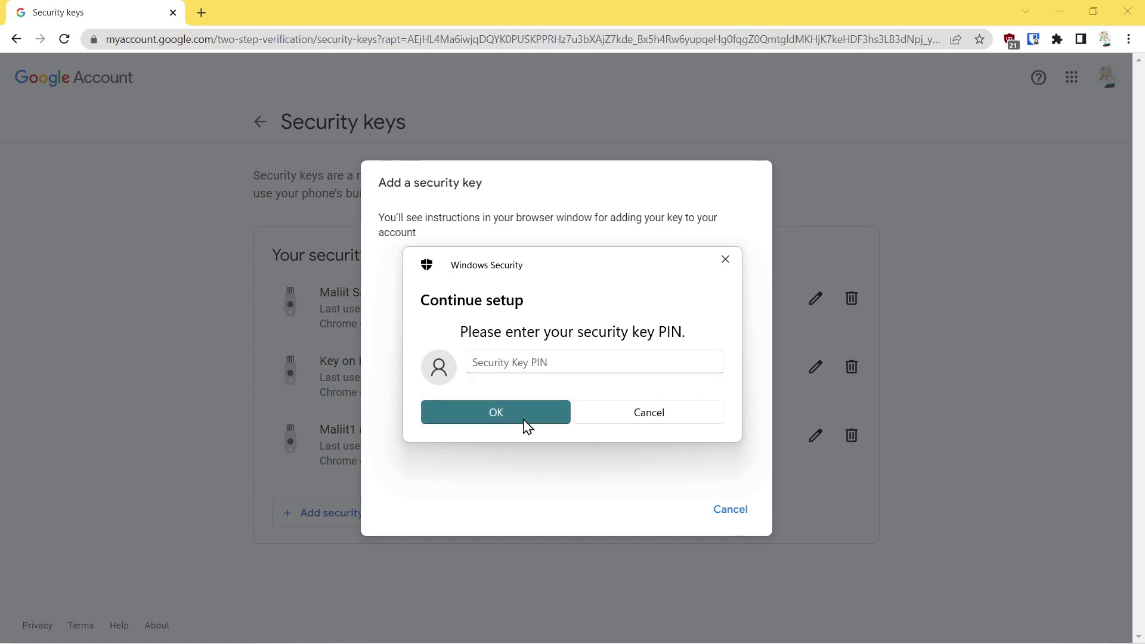
click(672, 412)
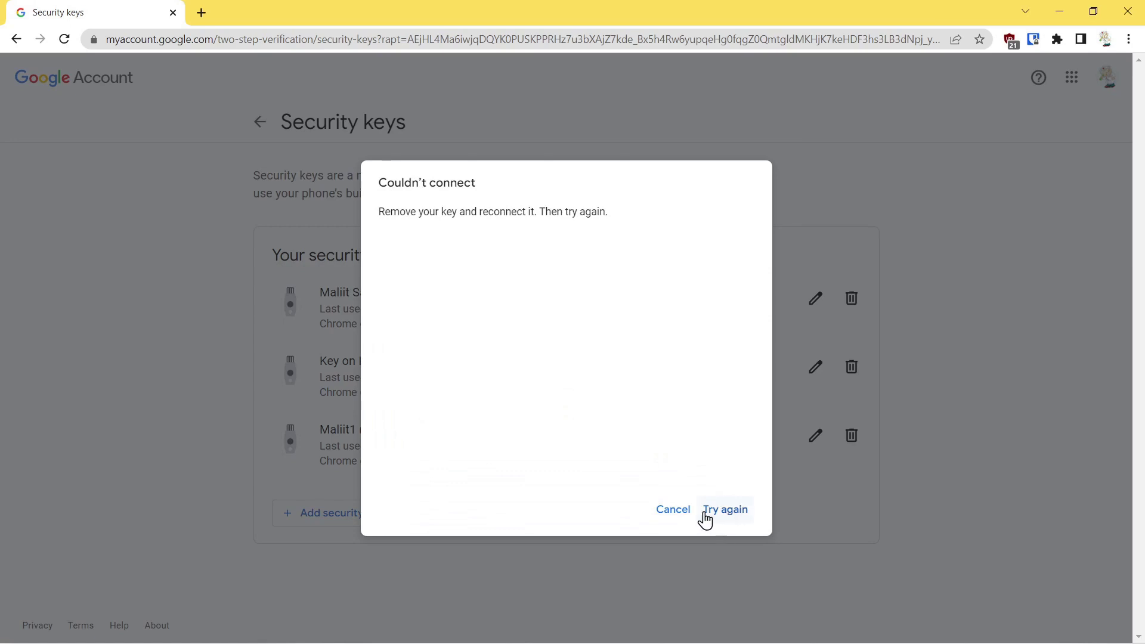
click(672, 513)
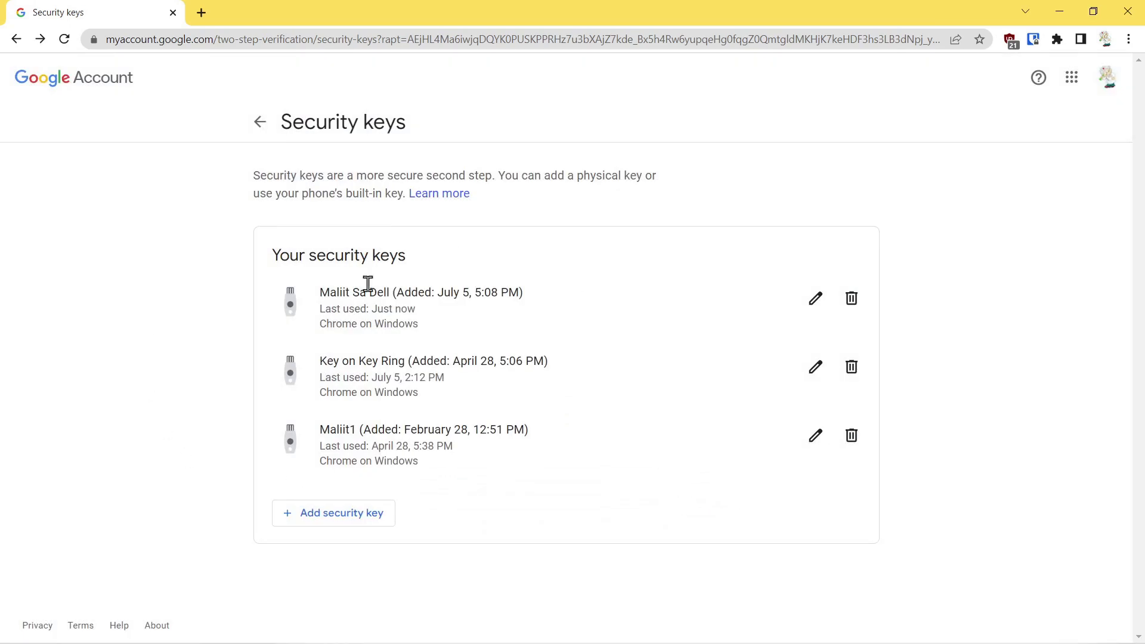
click(1109, 78)
Re-verify the password in a new tab and review the Authenticator app settings
click(971, 264)
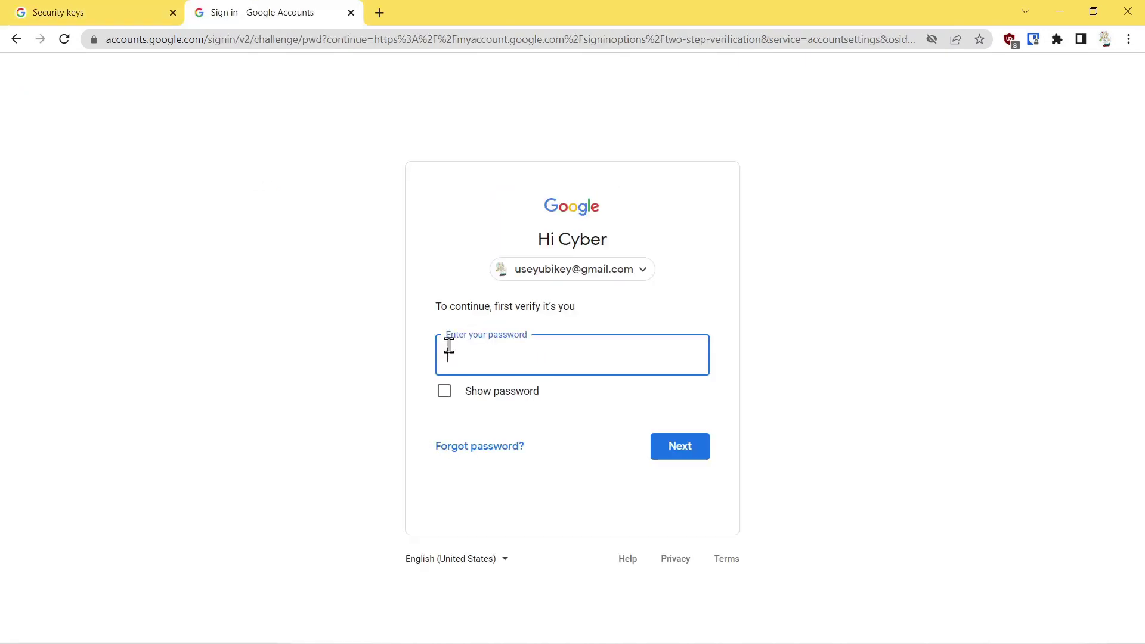
click(662, 456)
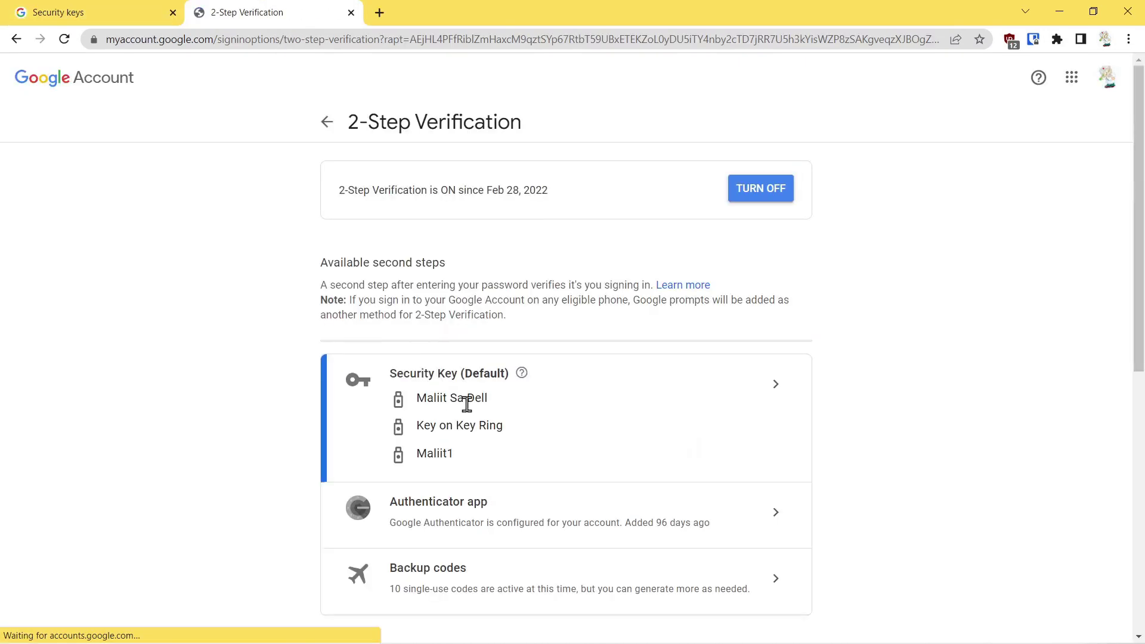
scroll(723, 389, down, 1)
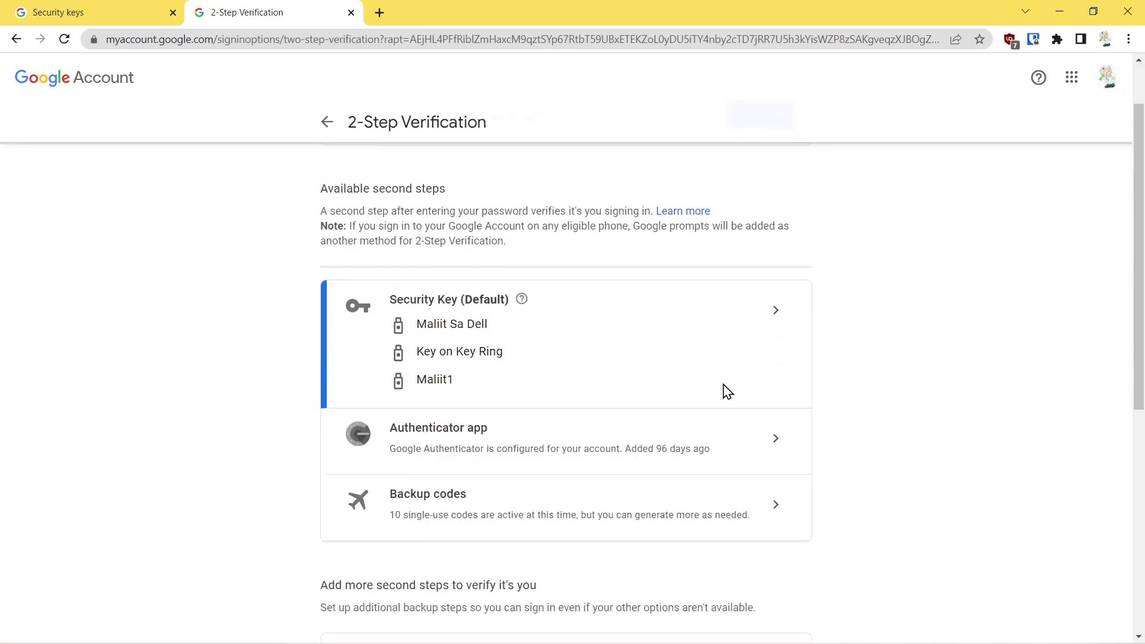
scroll(712, 319, down, 1)
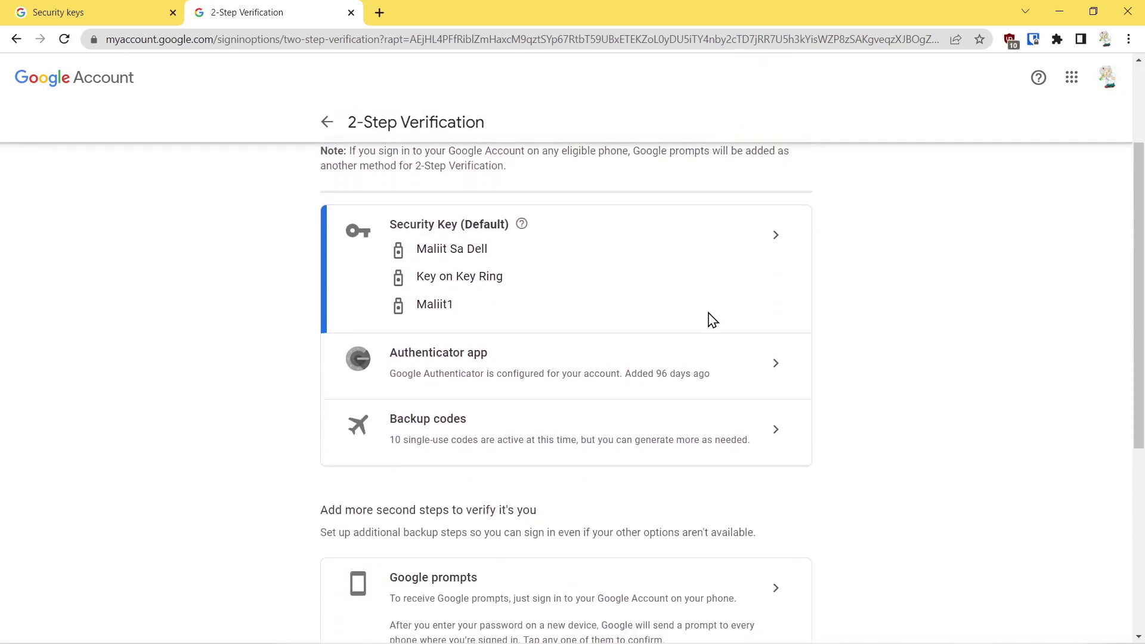
click(777, 368)
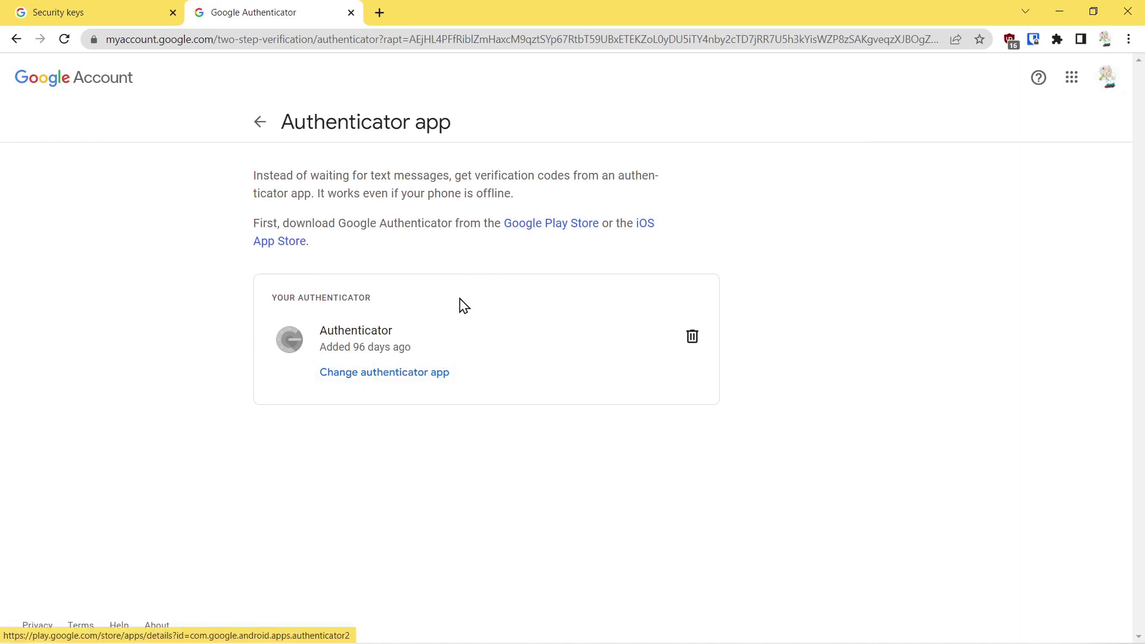
click(17, 39)
Scroll the 2-Step Verification list and open Backup codes, showing 10 codes remaining
scroll(546, 374, down, 4)
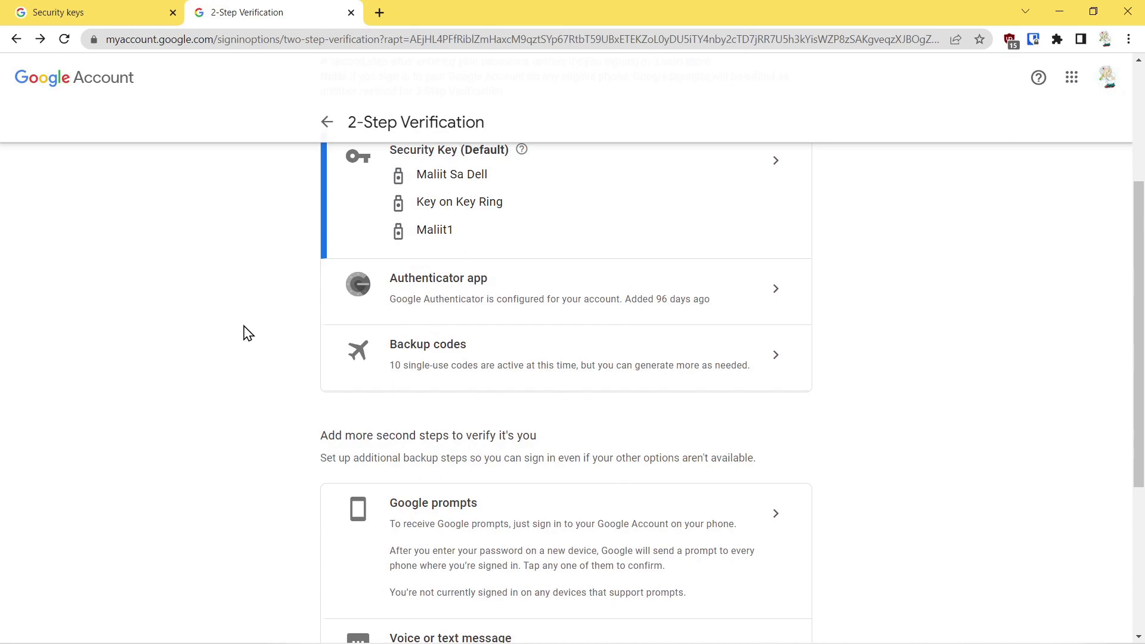
scroll(248, 332, down, 1)
scroll(247, 333, up, 5)
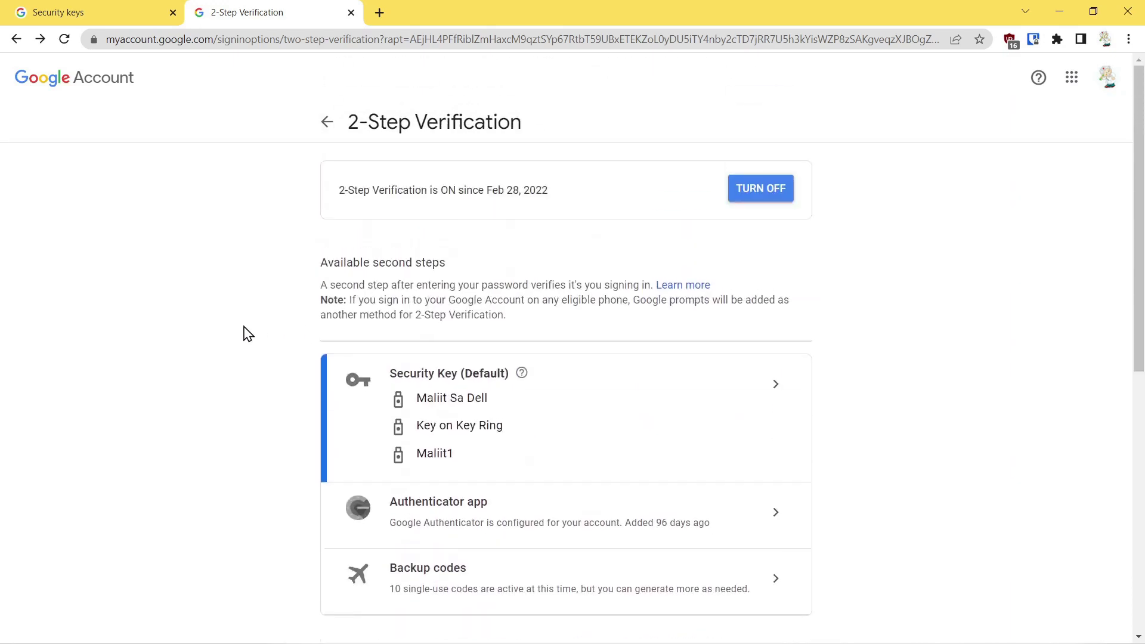
scroll(247, 335, down, 4)
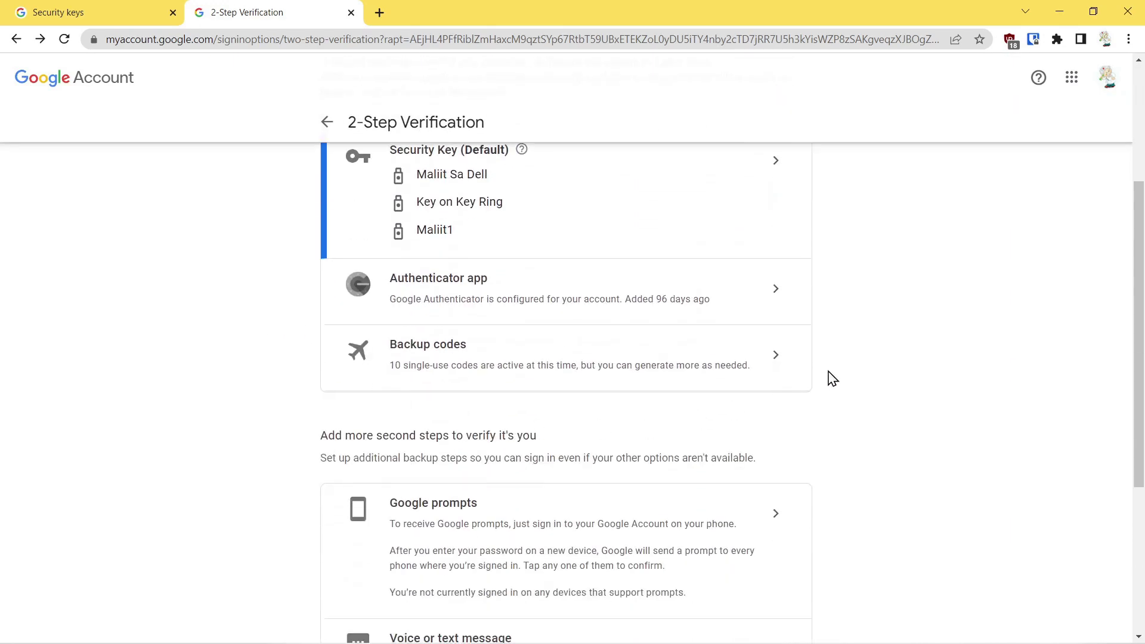
scroll(865, 342, down, 1)
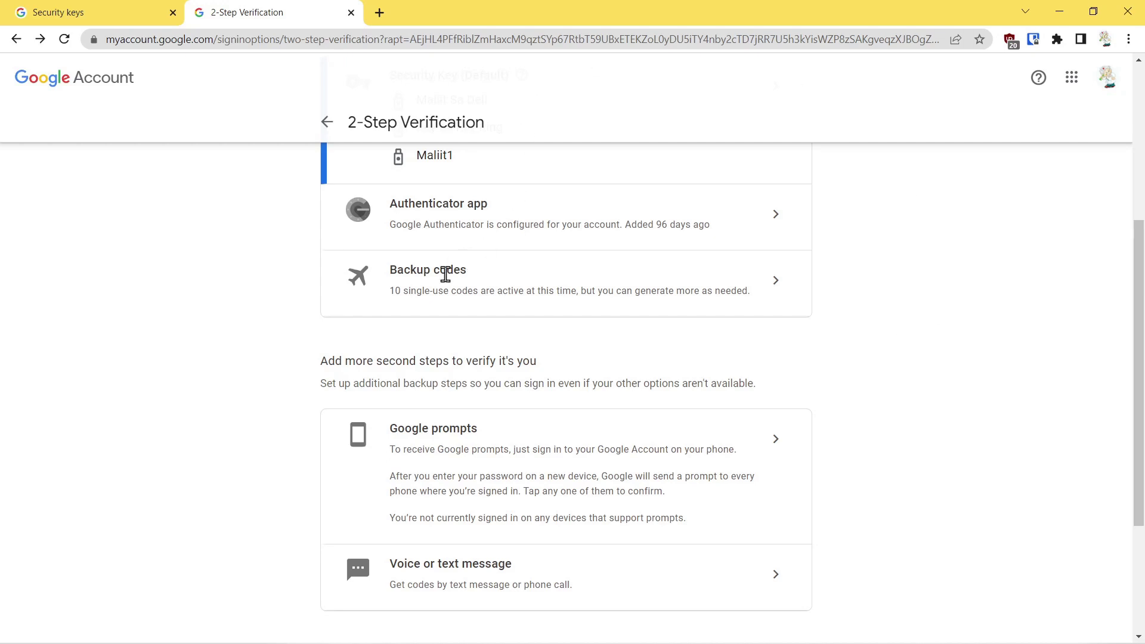
click(775, 292)
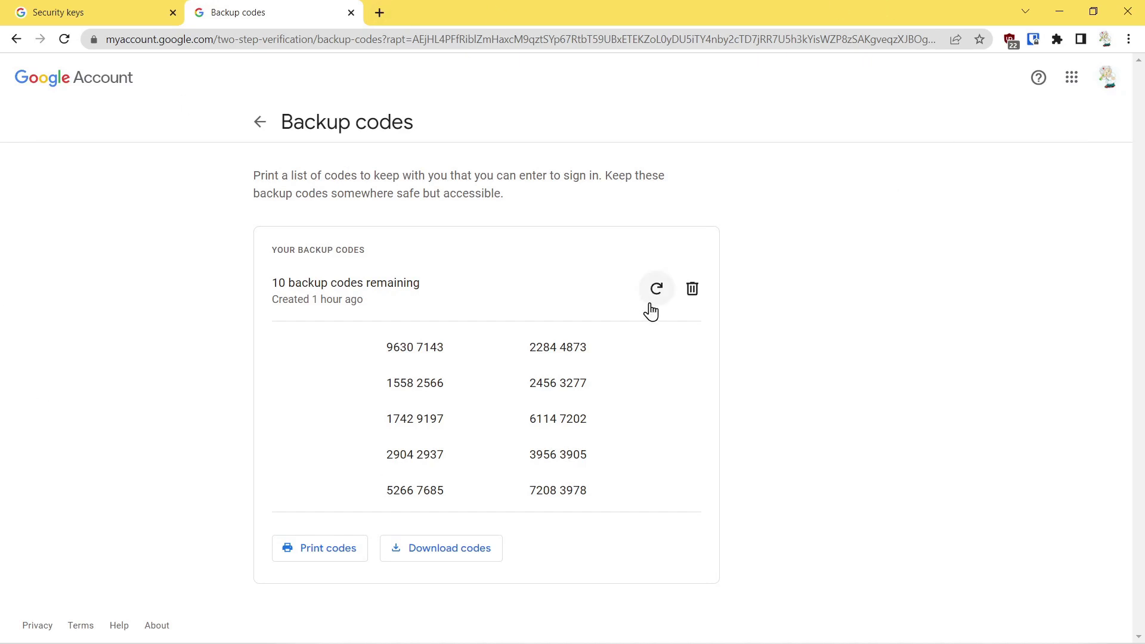
key(alt+Left)
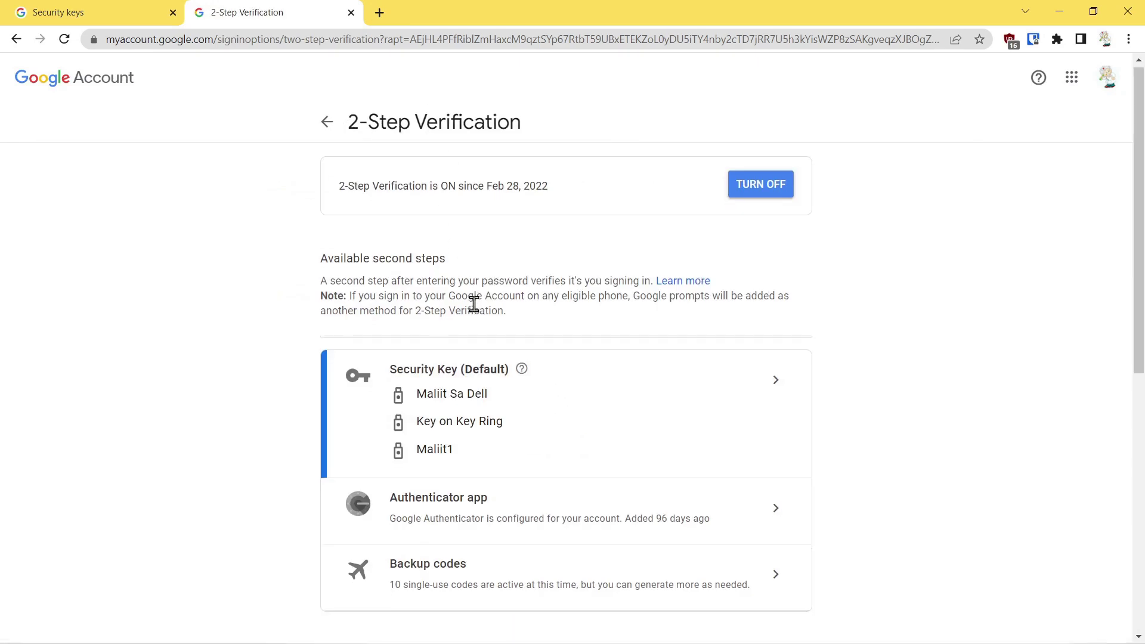
Scroll down and back up the 2-Step Verification page to review the listed second steps
scroll(475, 307, down, 2)
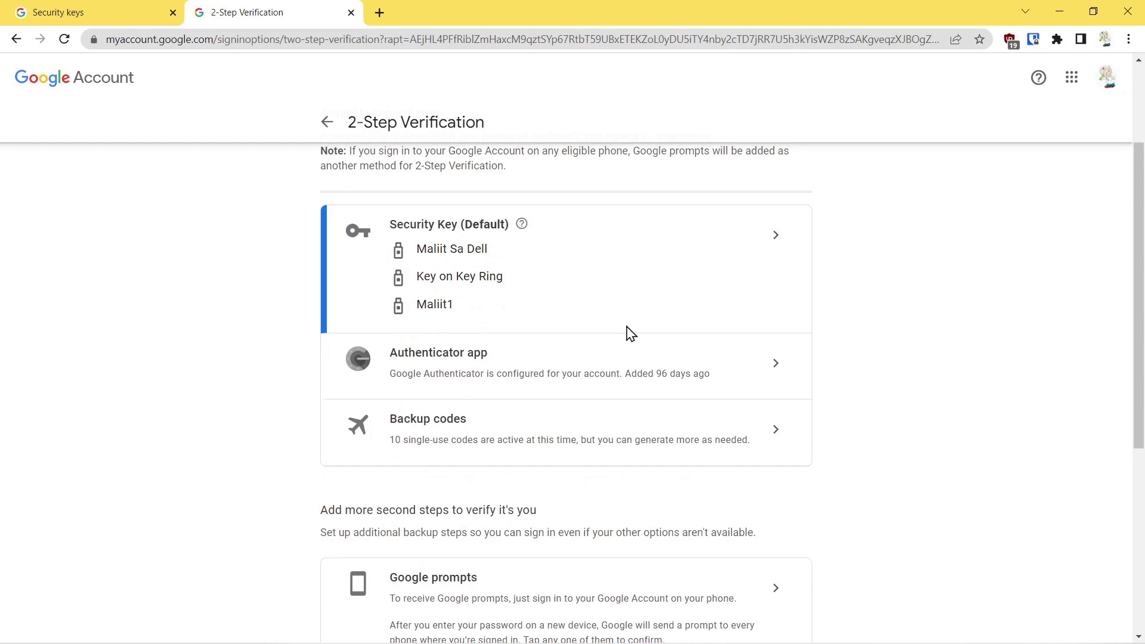
scroll(836, 296, up, 3)
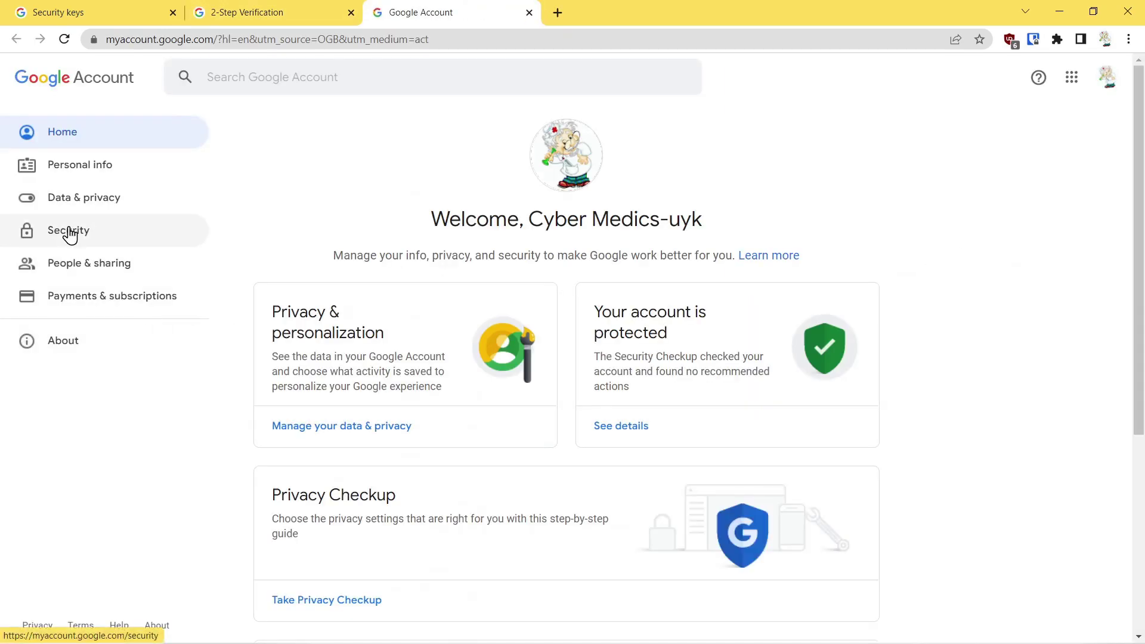
Open Security and scroll down to the 'Ways we can verify it's you' recovery options
click(69, 233)
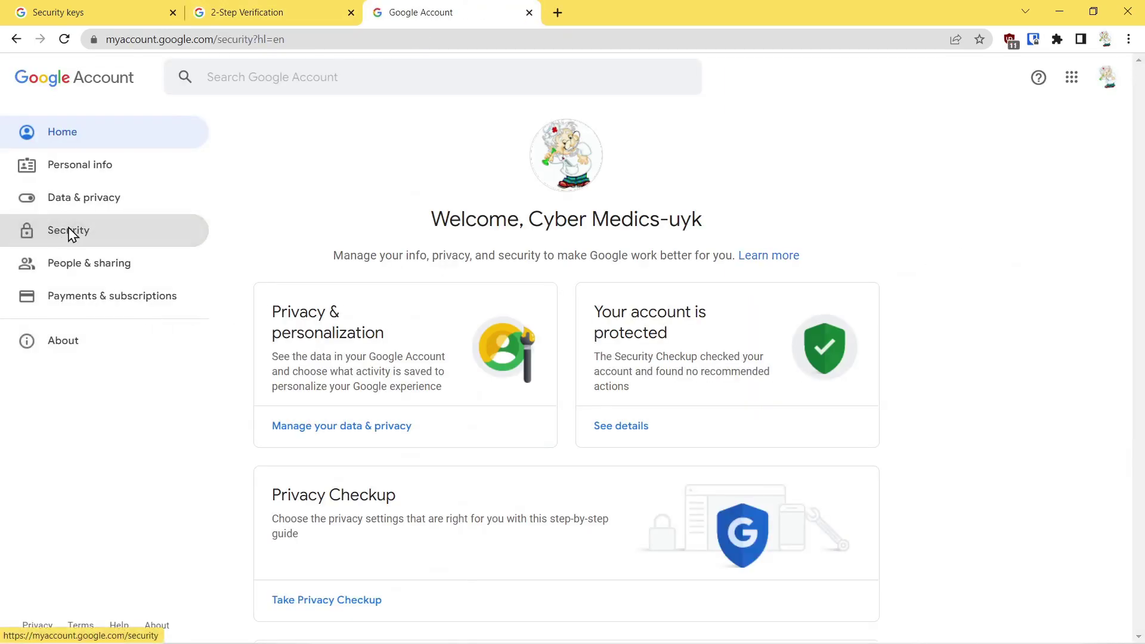
scroll(575, 248, down, 5)
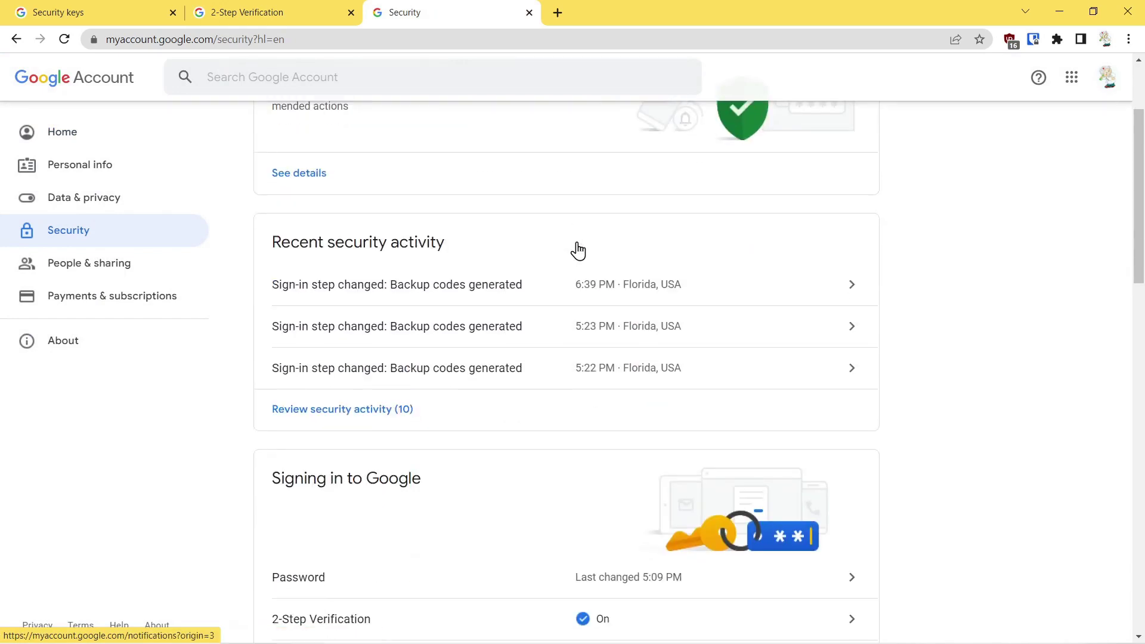
scroll(579, 250, down, 2)
scroll(685, 248, down, 2)
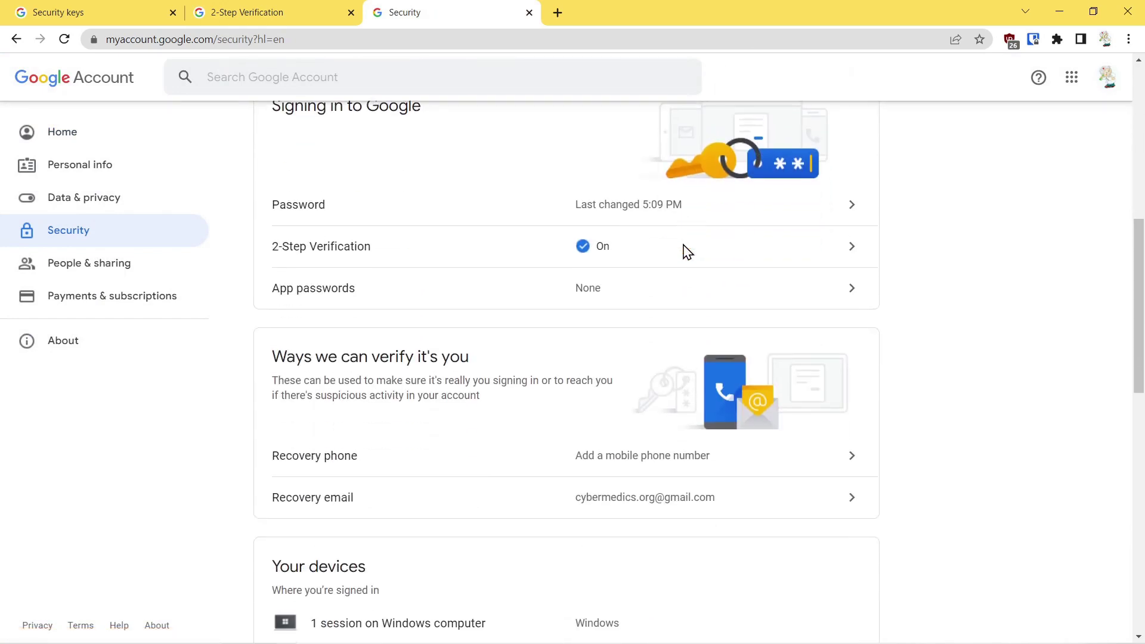
scroll(684, 253, down, 1)
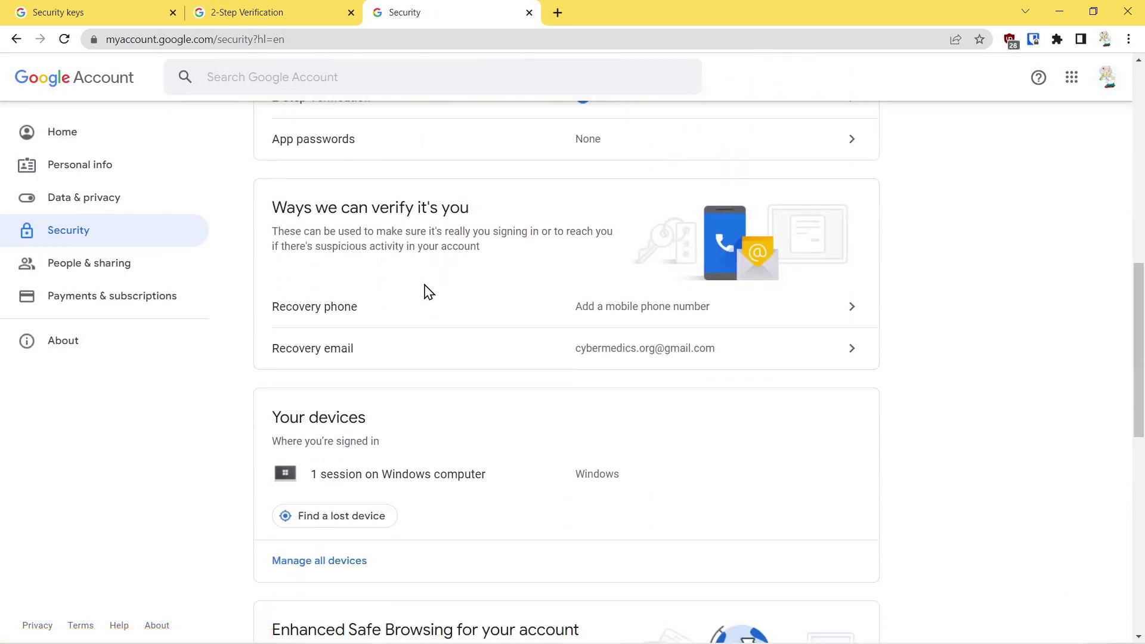
scroll(428, 292, down, 1)
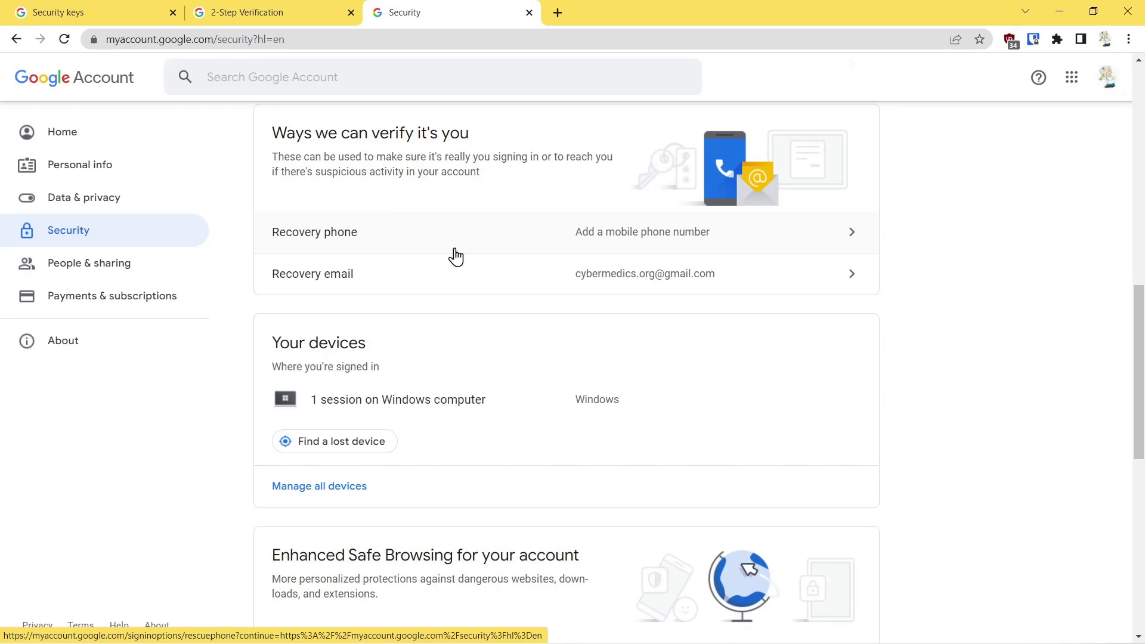
Open Recovery phone, re-verify with the password, and start adding a recovery phone number
click(850, 239)
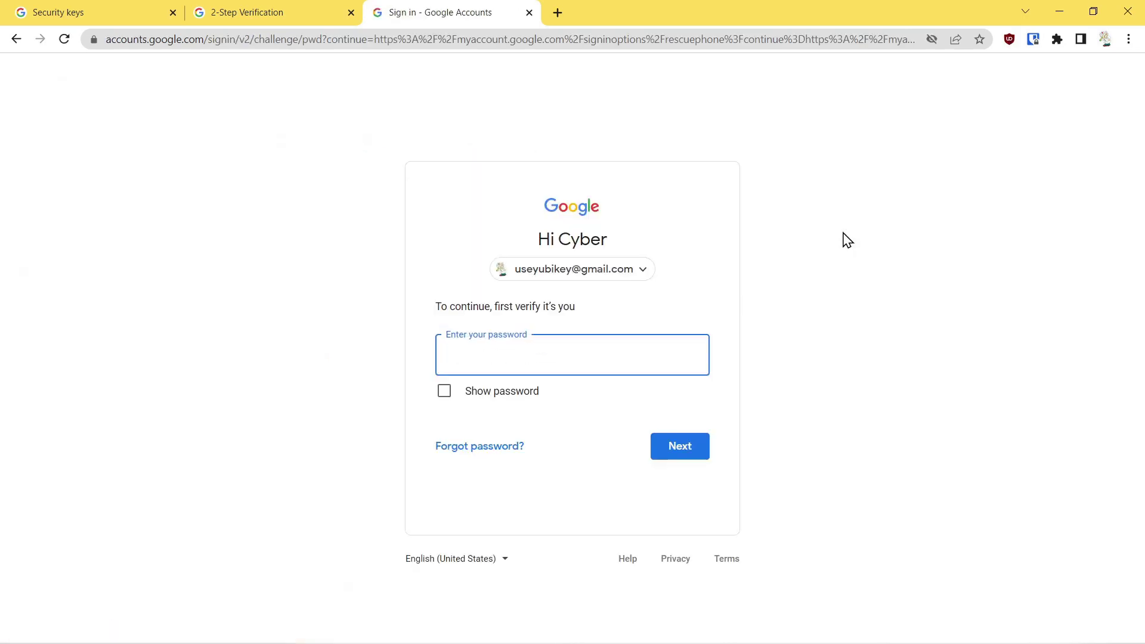
key(ctrl+v)
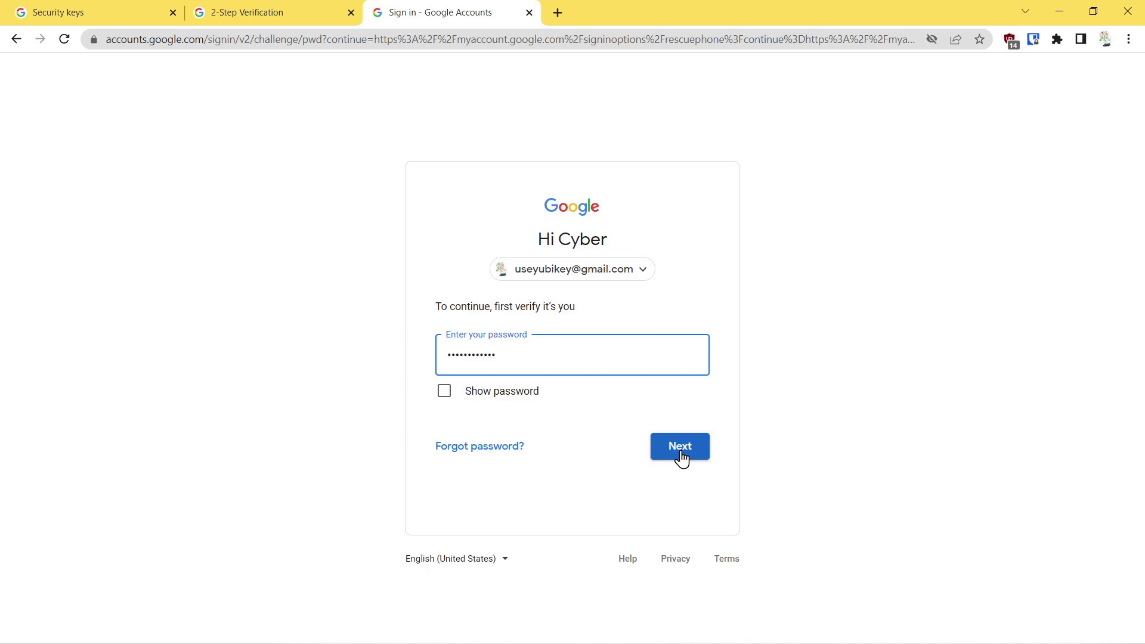
click(682, 457)
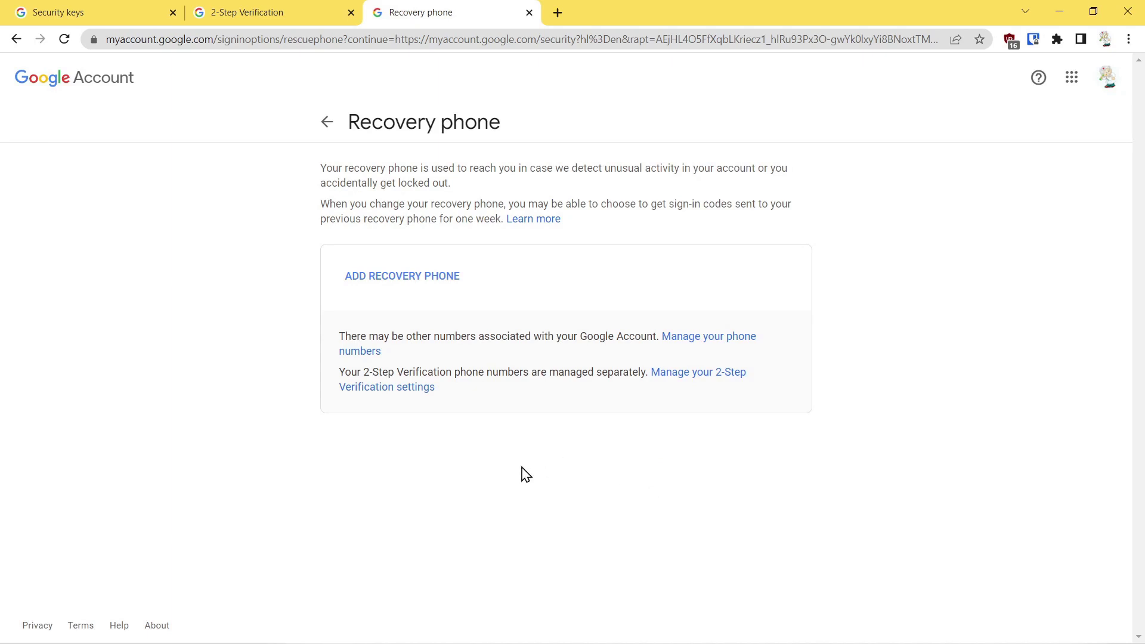
click(527, 301)
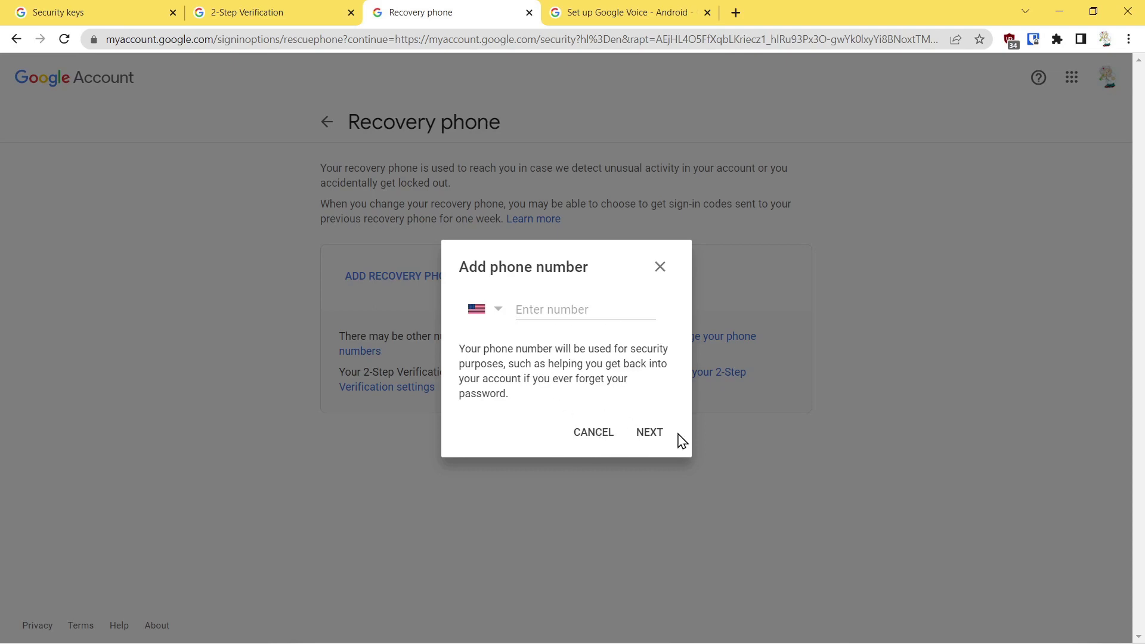
click(586, 442)
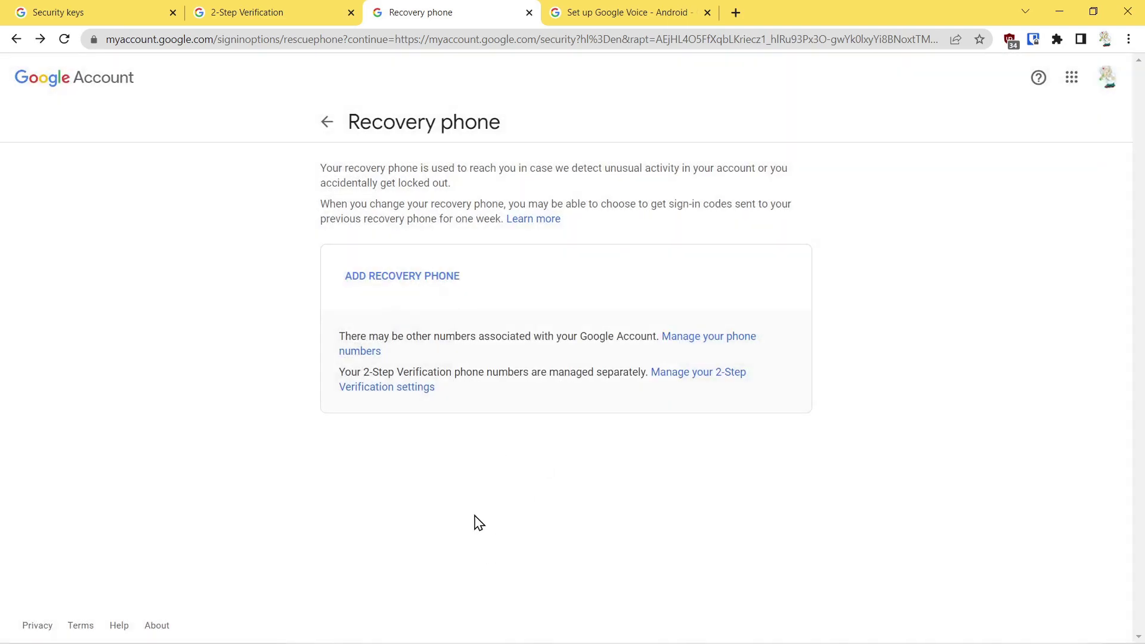
click(326, 121)
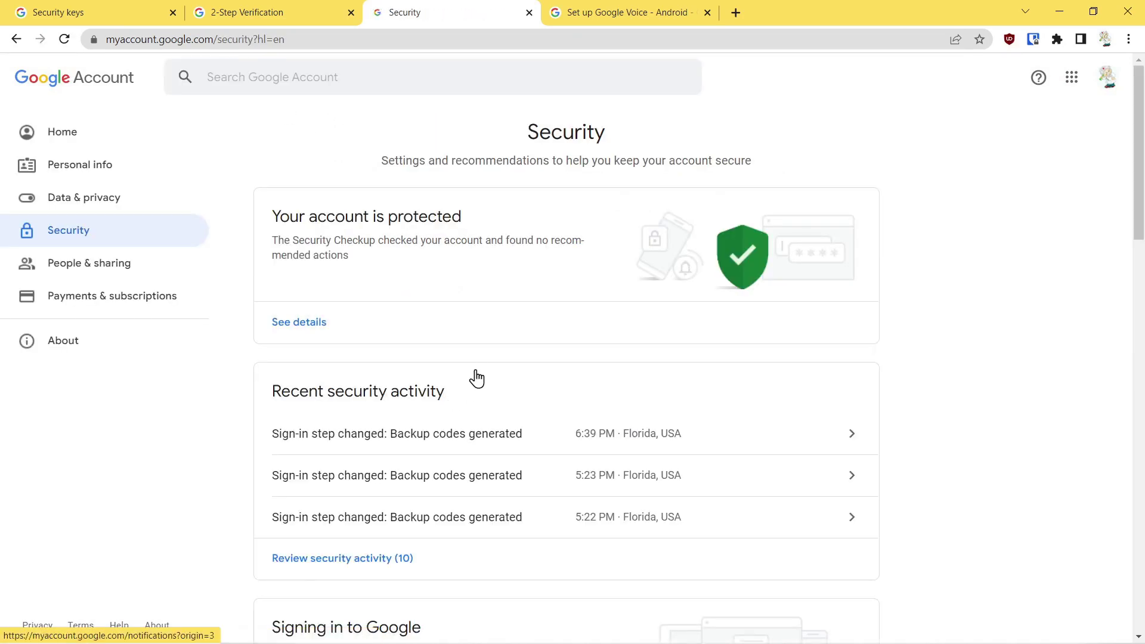
Re-verify the password to view the existing recovery email, then return to Security unchanged
scroll(480, 362, down, 3)
scroll(480, 362, down, 9)
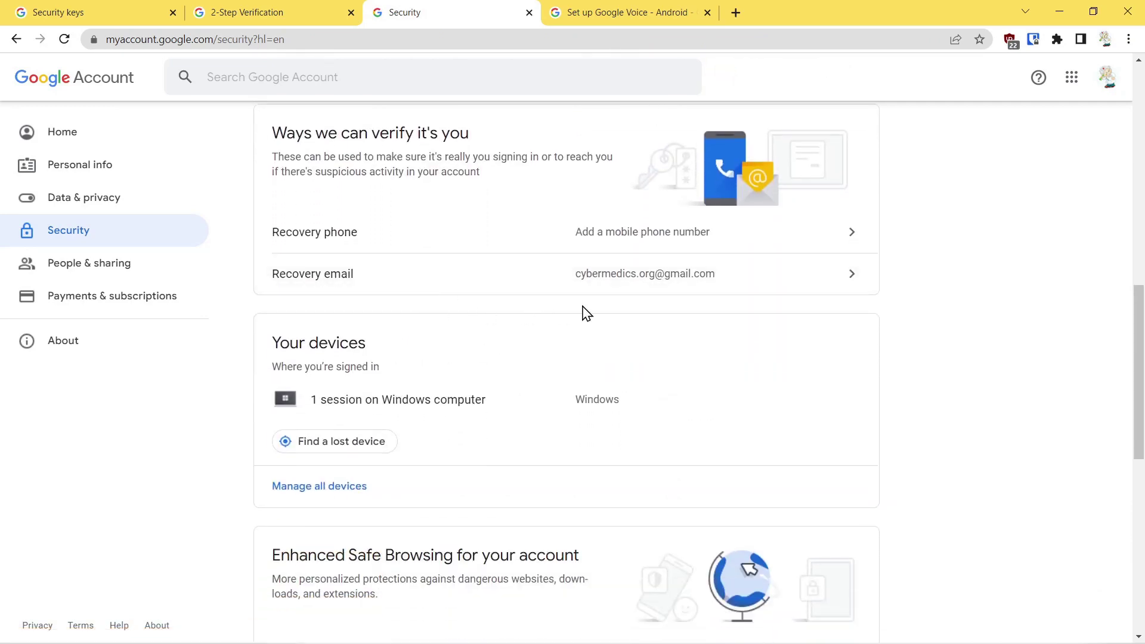
click(850, 279)
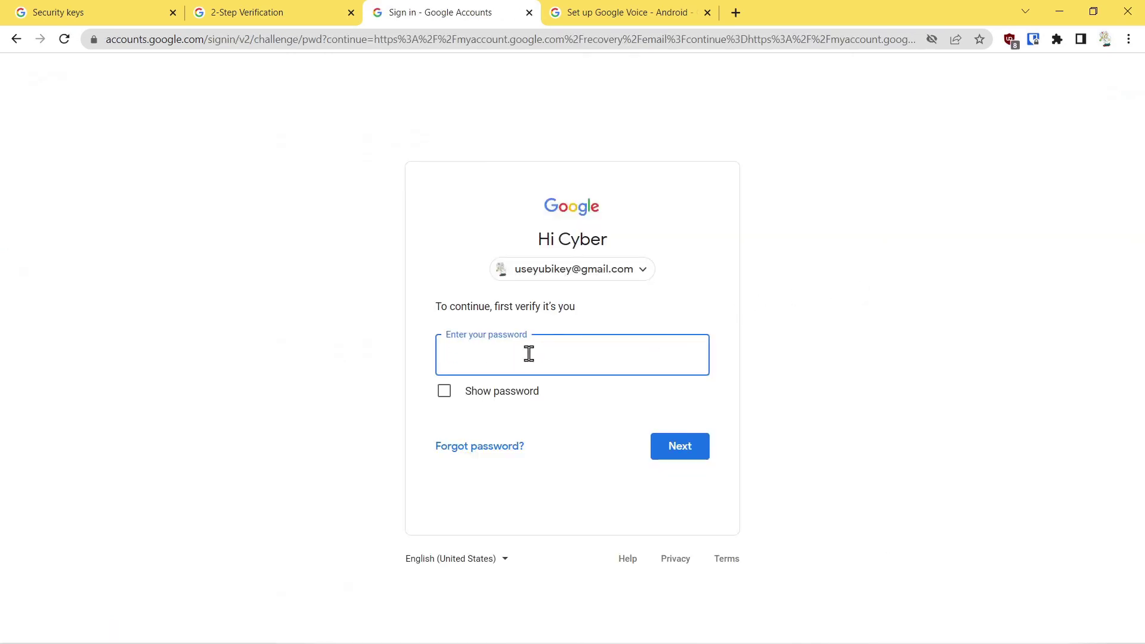
key(ctrl+v)
click(679, 453)
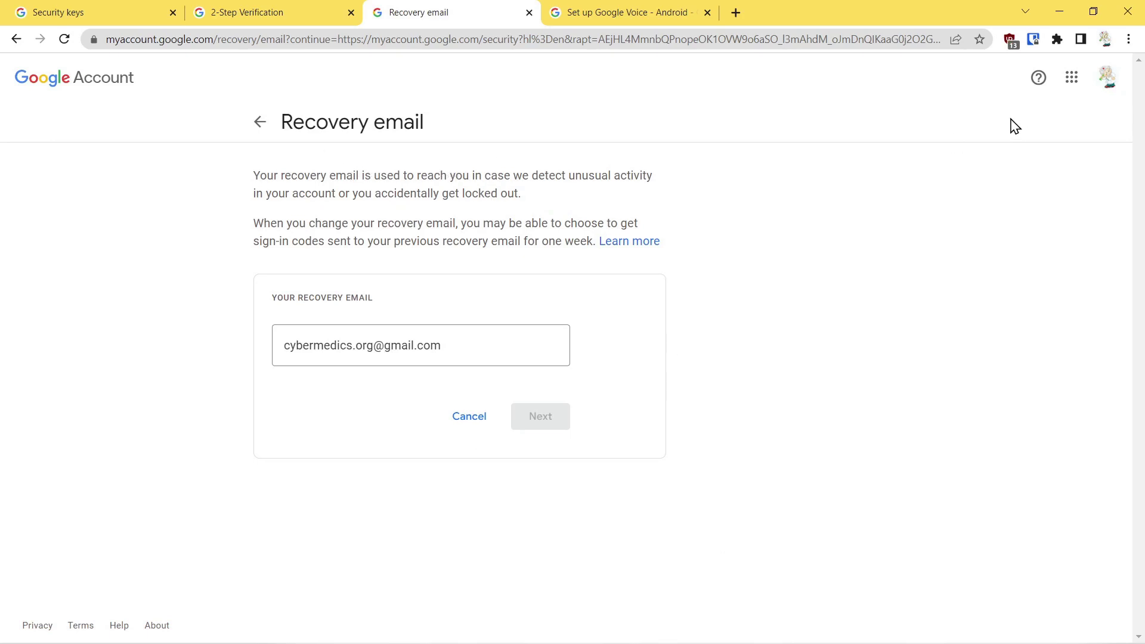
click(258, 126)
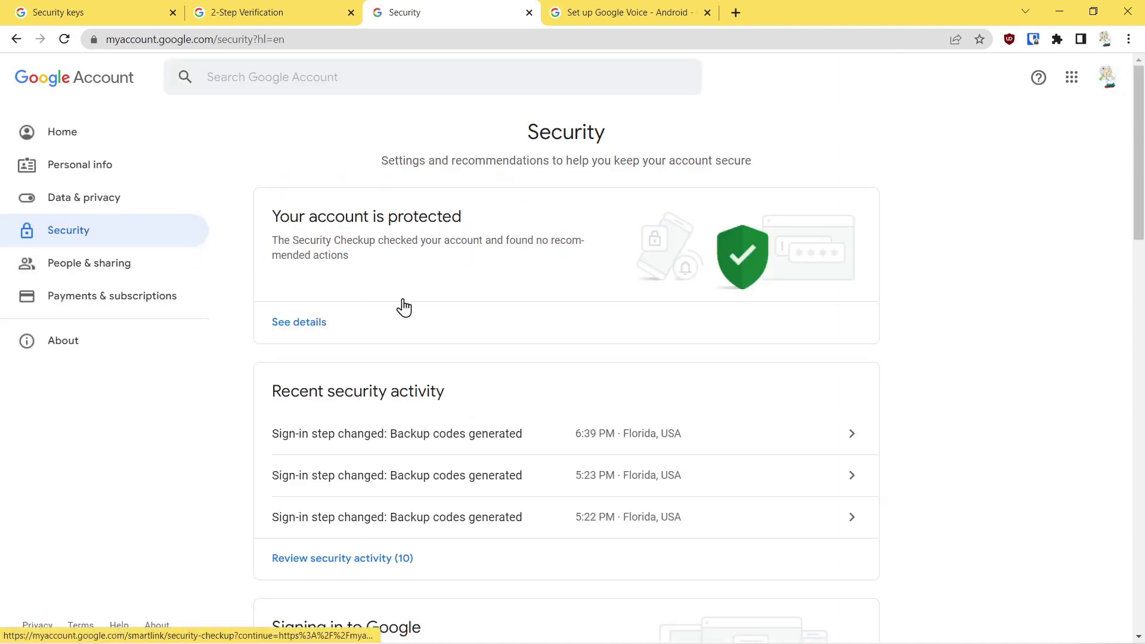
scroll(430, 300, down, 8)
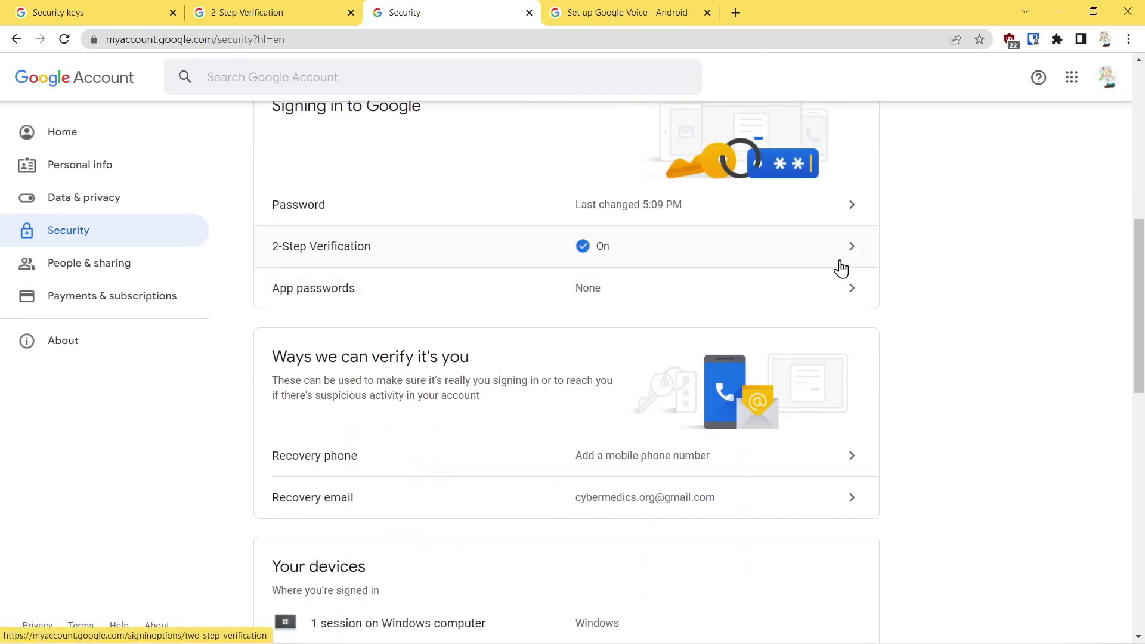
click(847, 256)
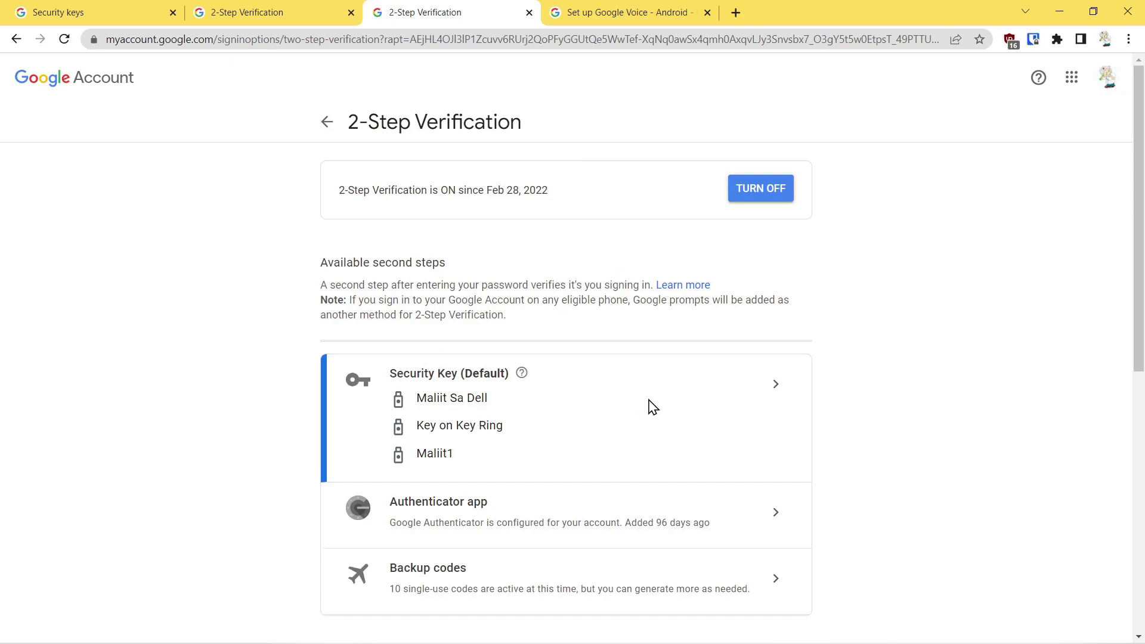
scroll(653, 408, down, 3)
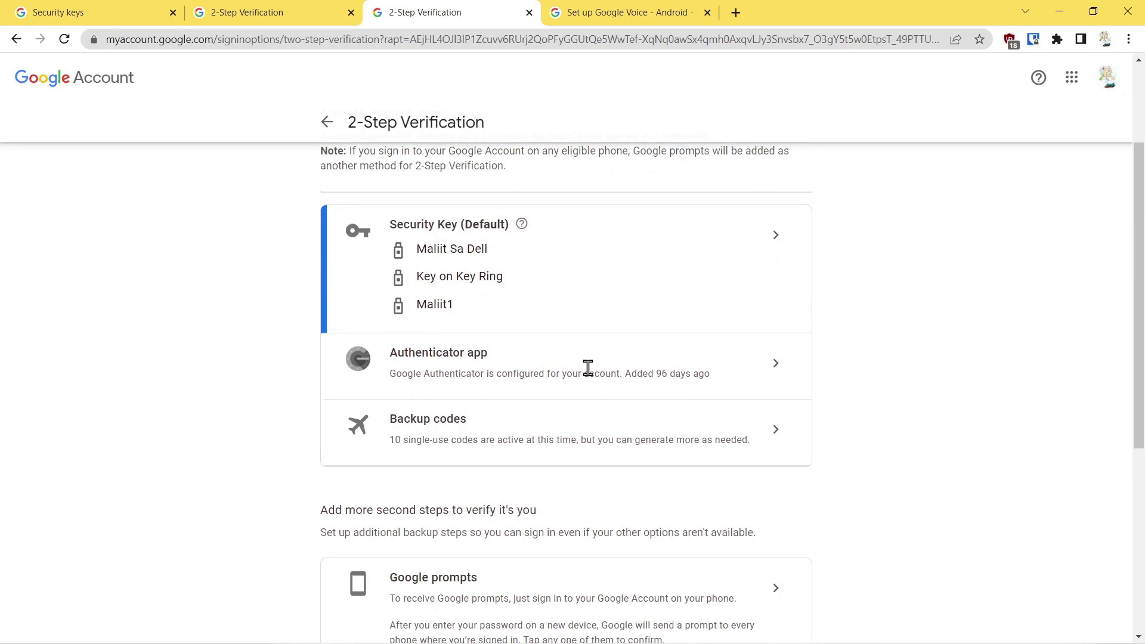
scroll(660, 372, down, 1)
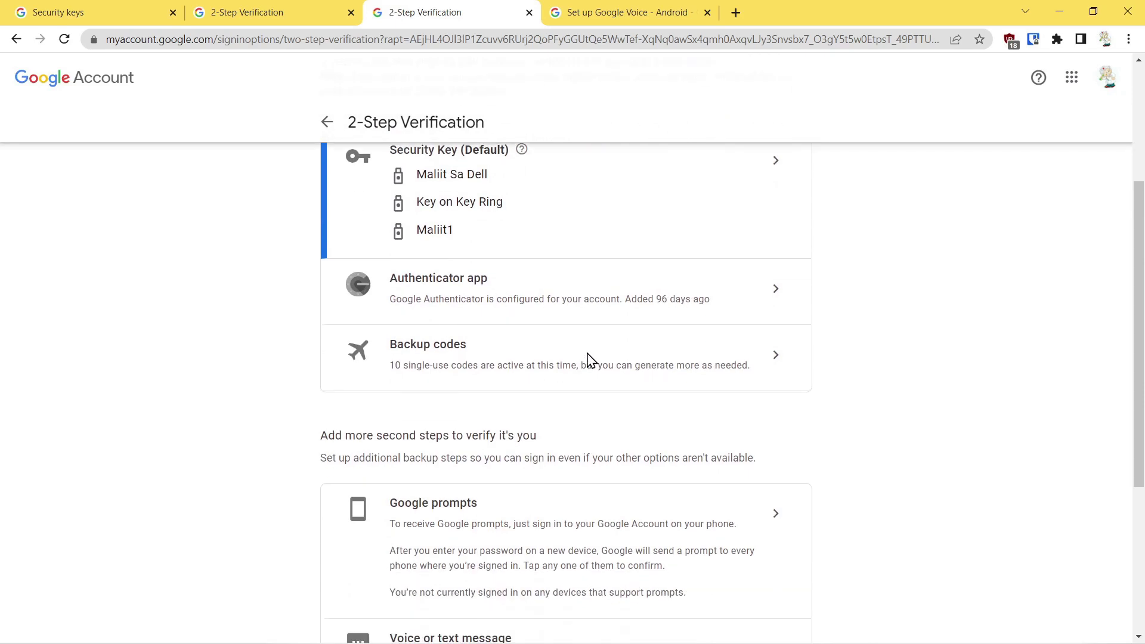
scroll(588, 351, down, 2)
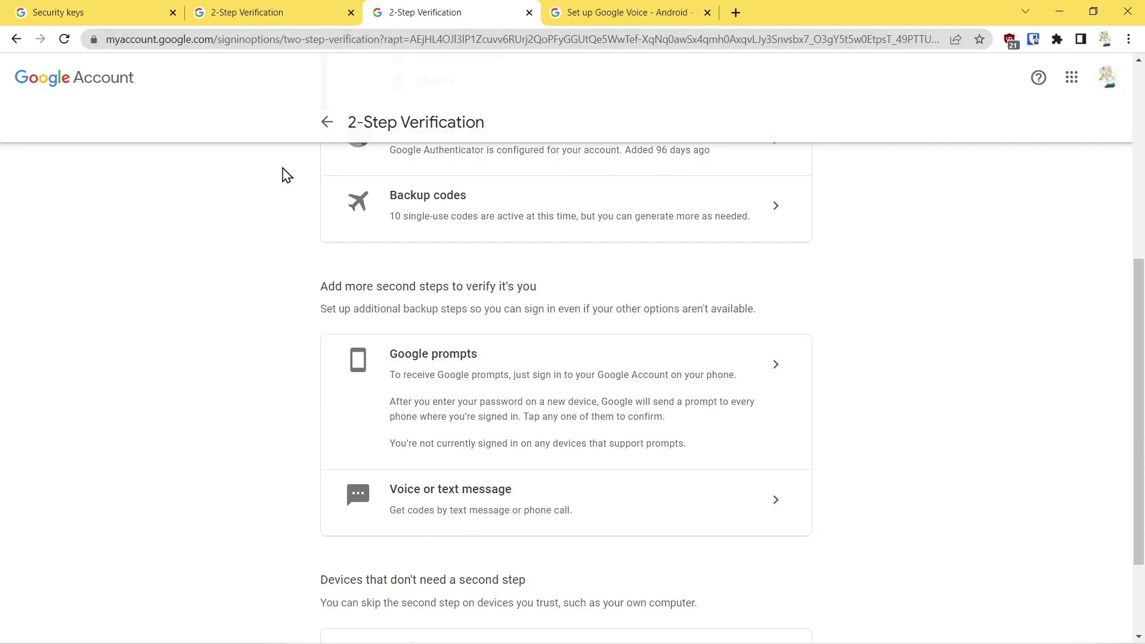
click(322, 125)
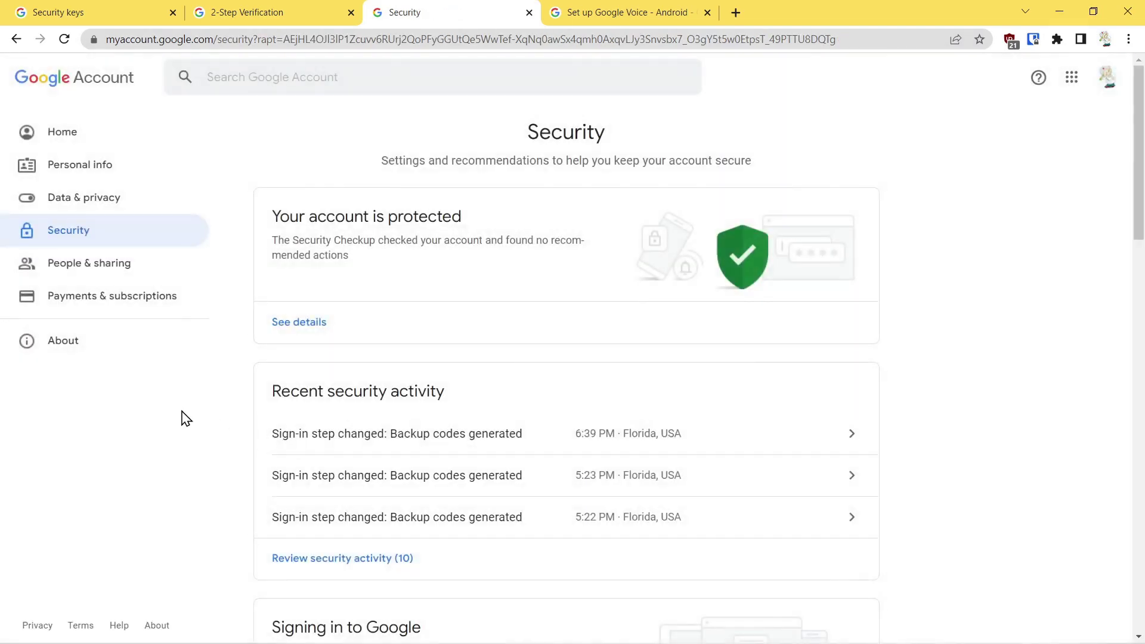
scroll(184, 404, down, 8)
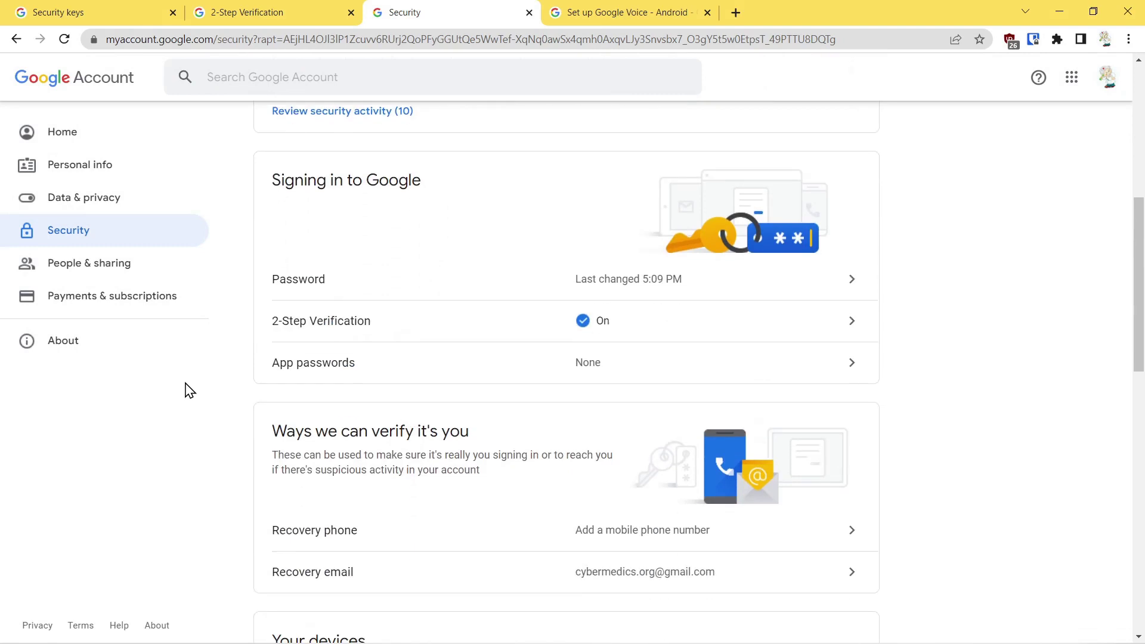
scroll(186, 390, down, 2)
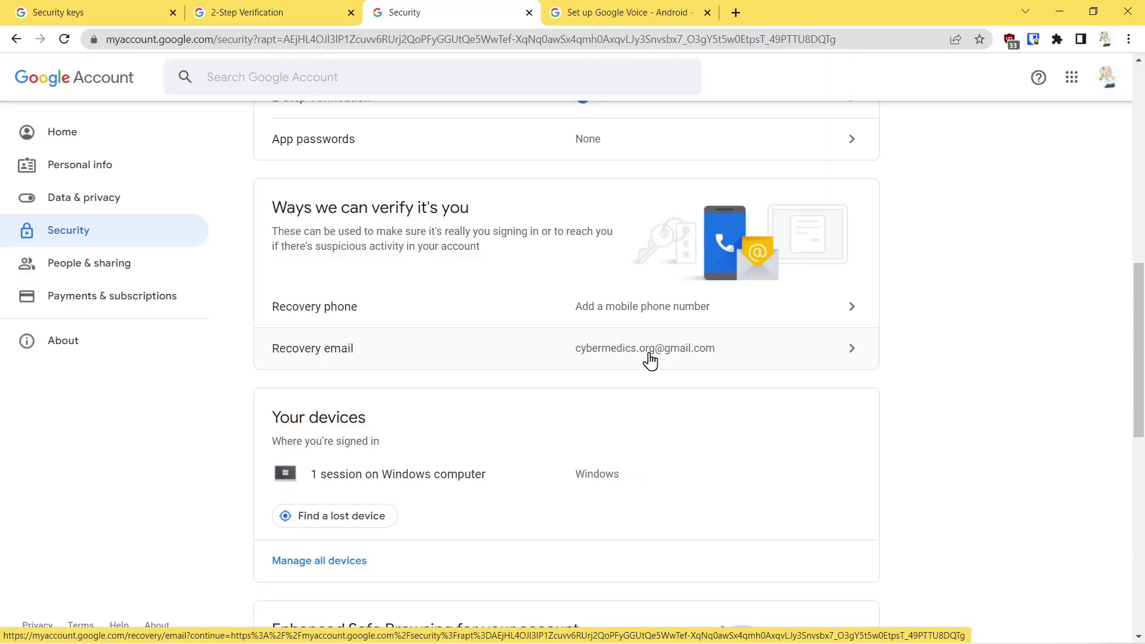
scroll(652, 358, down, 1)
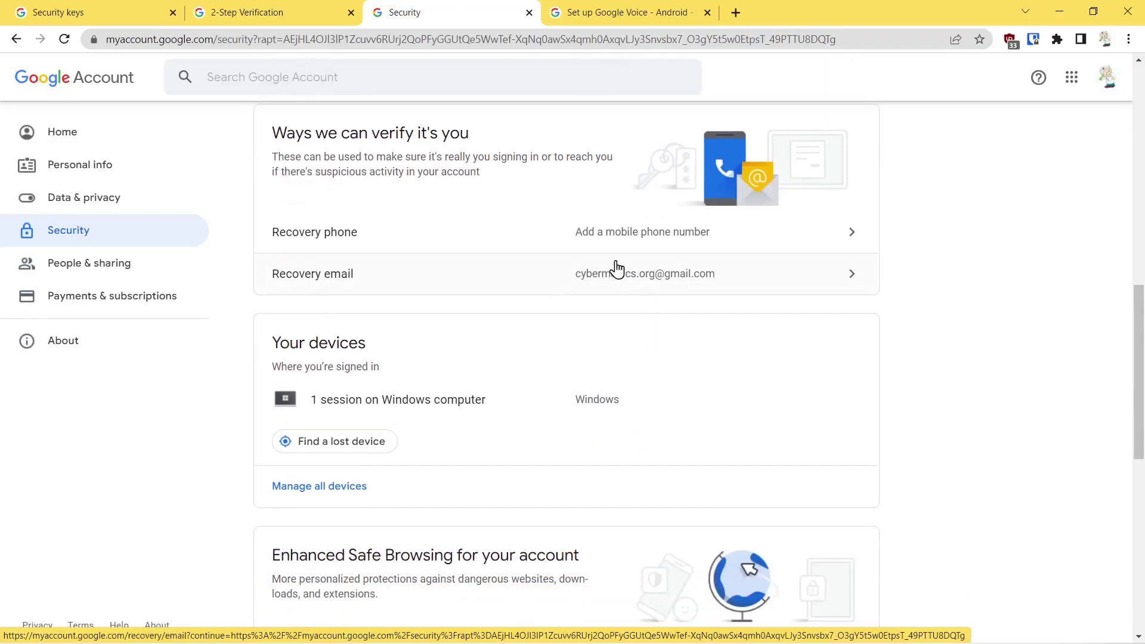